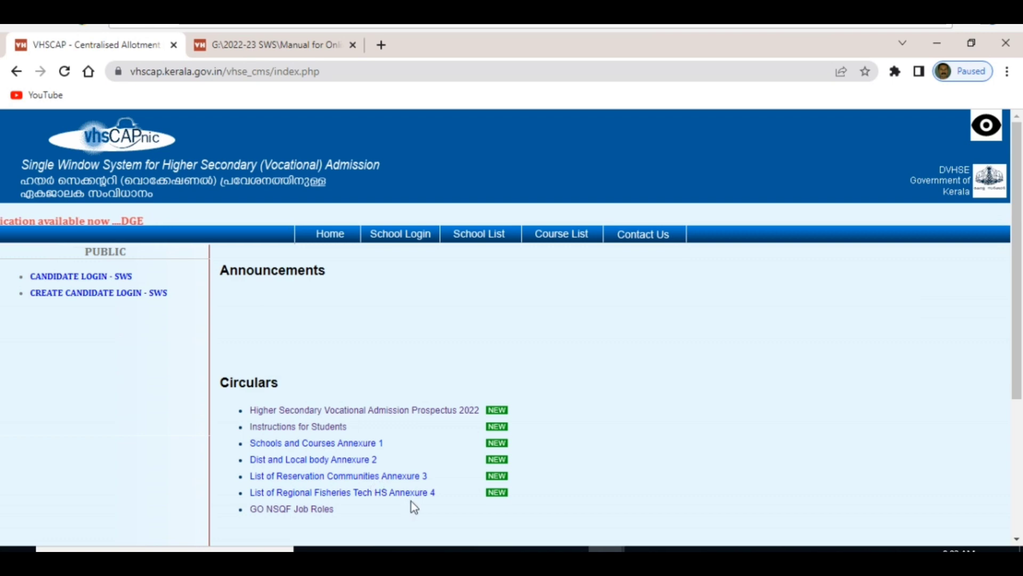
Open the Schools and Courses Annexure 1 list and scroll through it.
left_click(342, 442)
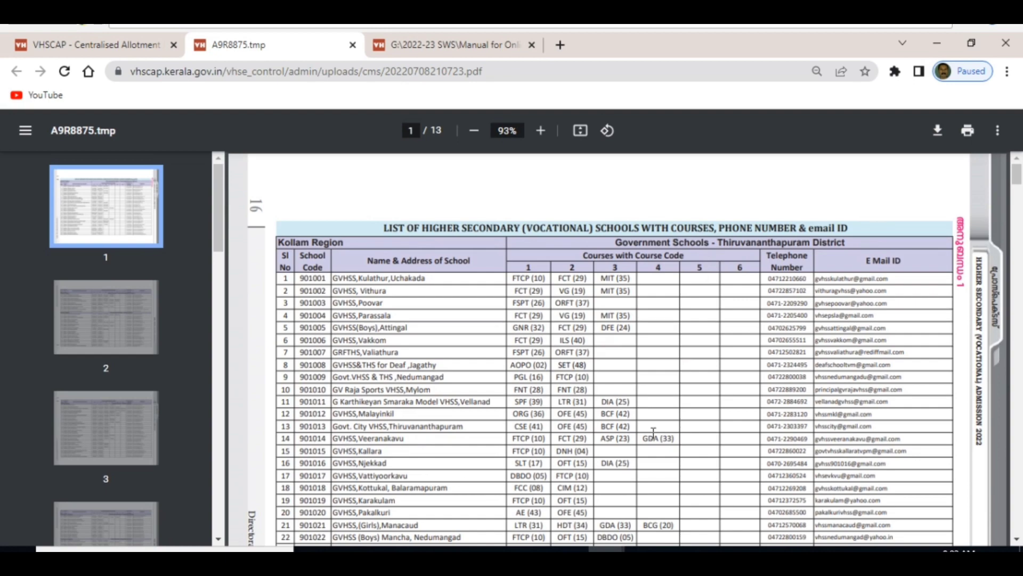
scroll(682, 403, "down", 5)
scroll(677, 408, "down", 10)
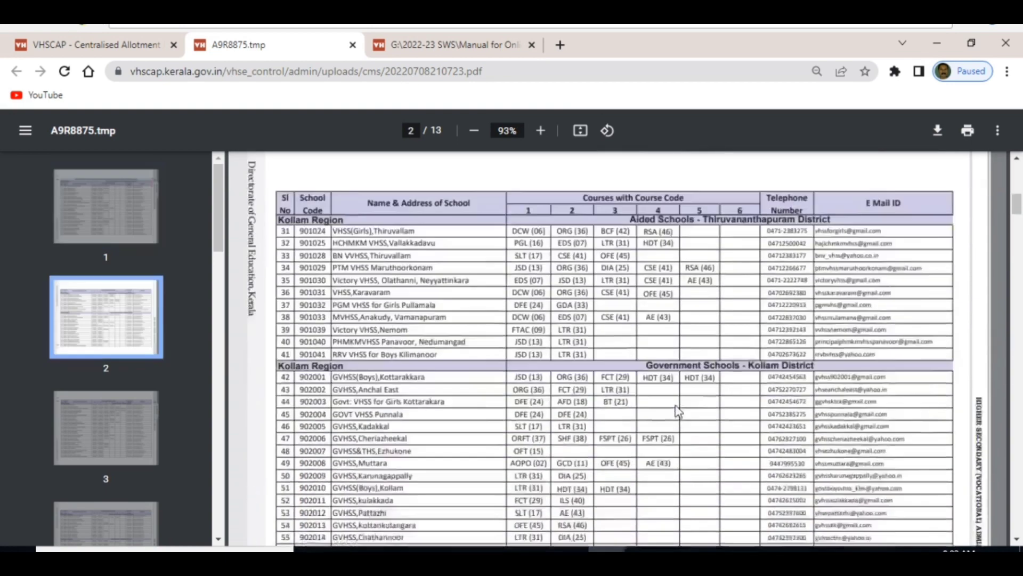
scroll(667, 410, "up", 5)
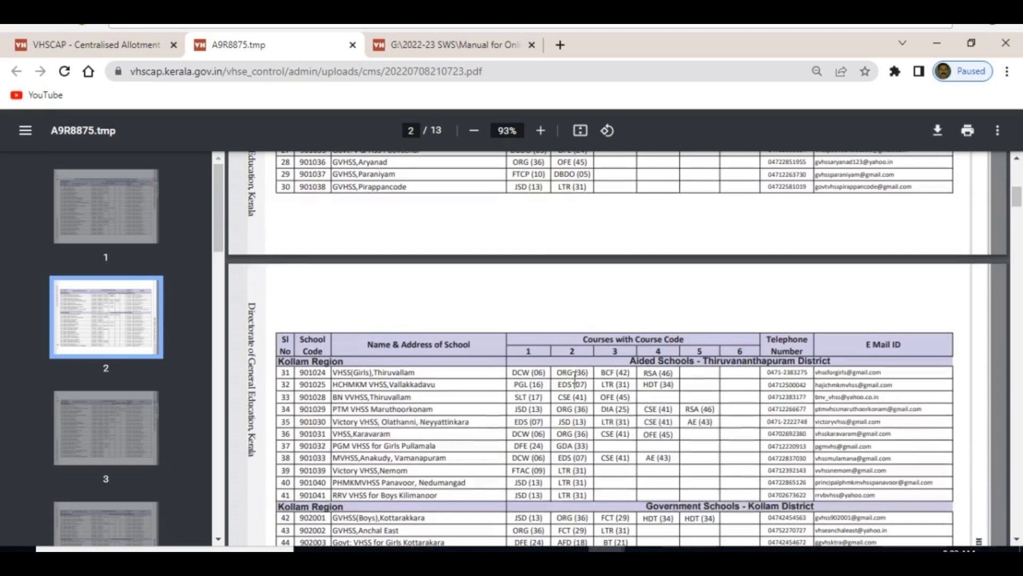
Back on the portal home page, open the Dist and Local body Annexure 2 code list and page through it.
left_click(84, 47)
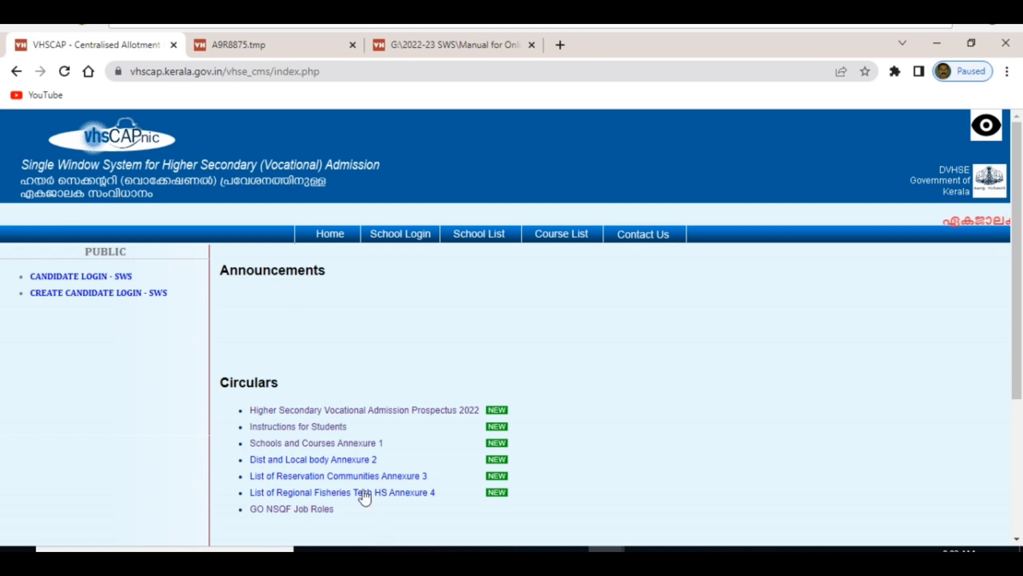
left_click(346, 463)
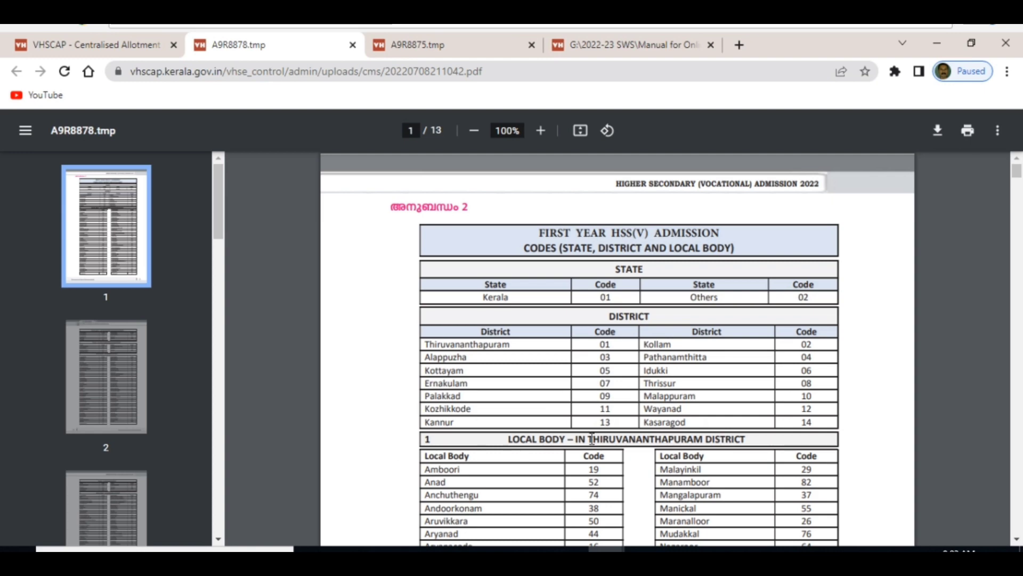
scroll(591, 438, "down", 5)
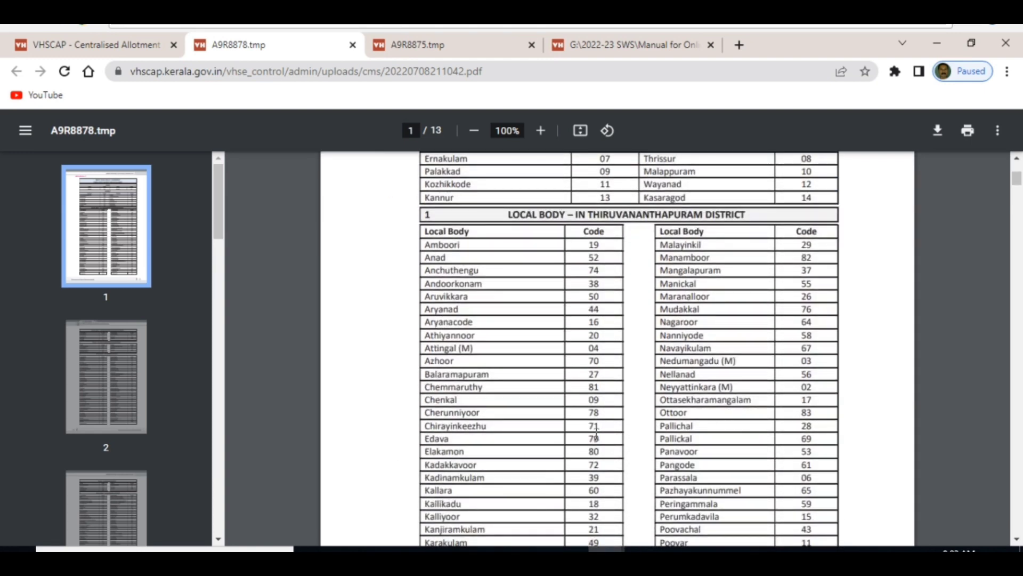
scroll(612, 432, "up", 3)
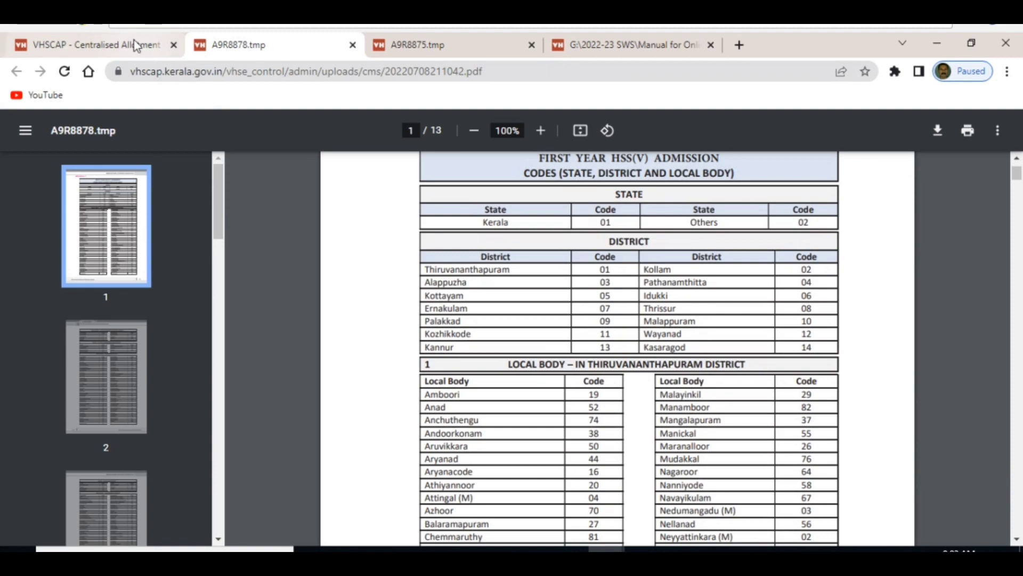
key("Page_Down")
key("Page_Down")
Open the List of Reservation Communities Annexure 3, scroll through it, then go back to the VHSCAP home tab.
left_click(142, 50)
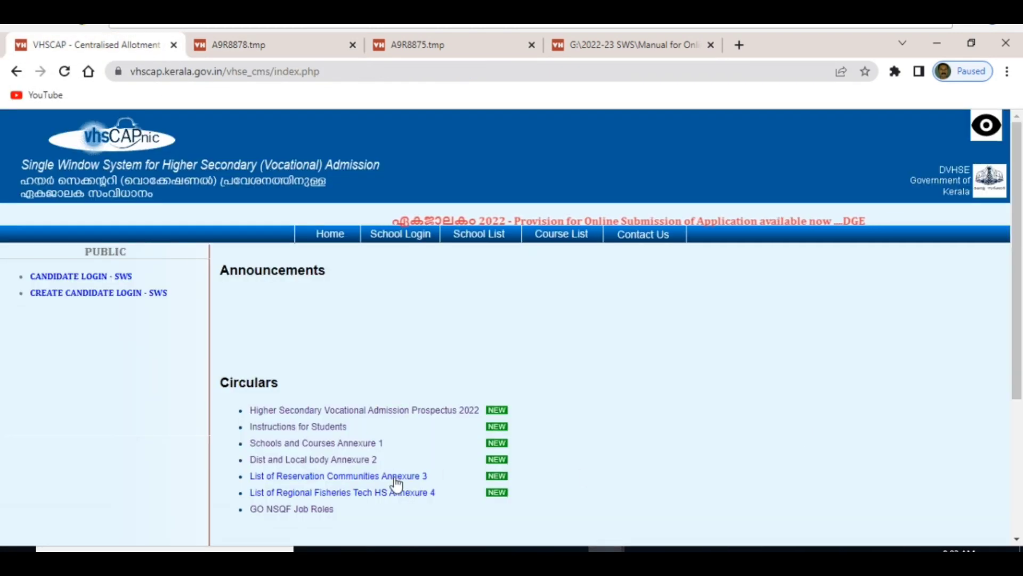
left_click(302, 477)
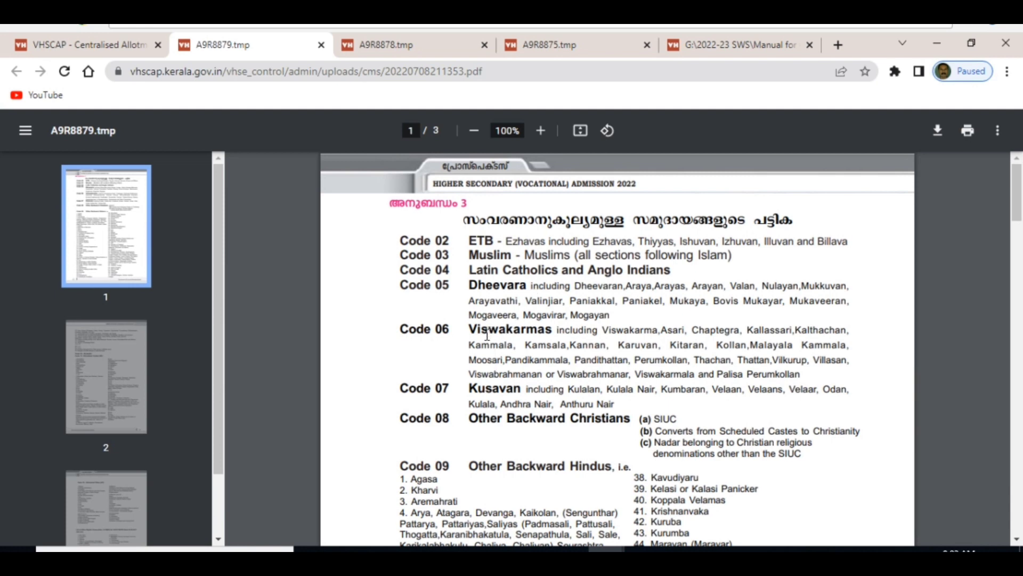
scroll(471, 367, "down", 4)
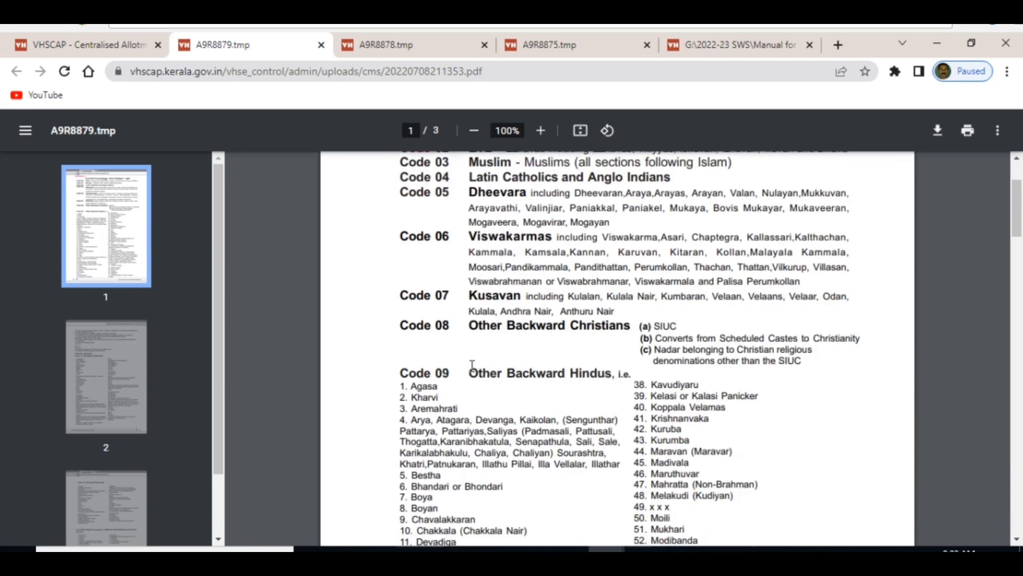
scroll(472, 366, "up", 1)
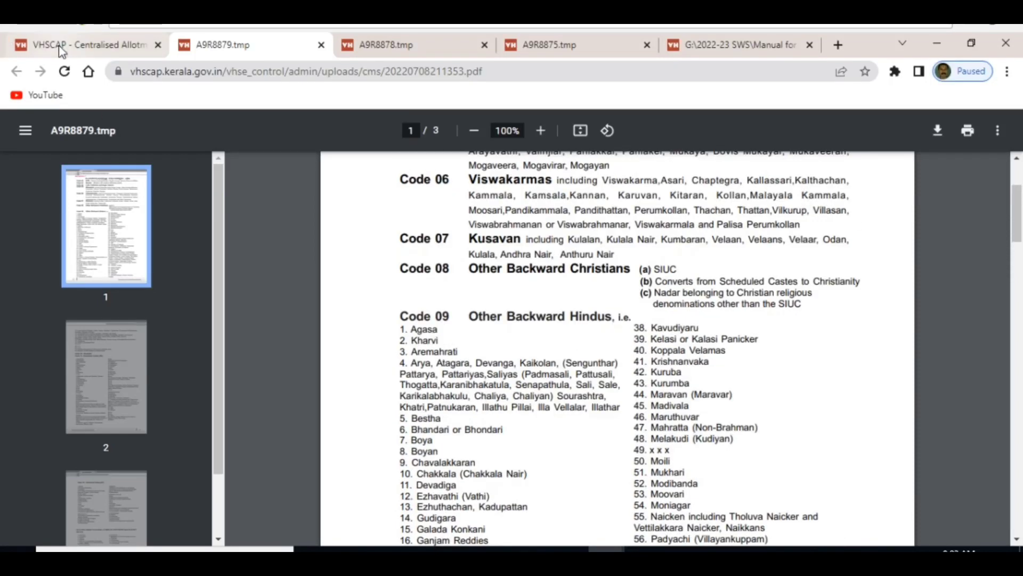
left_click(83, 45)
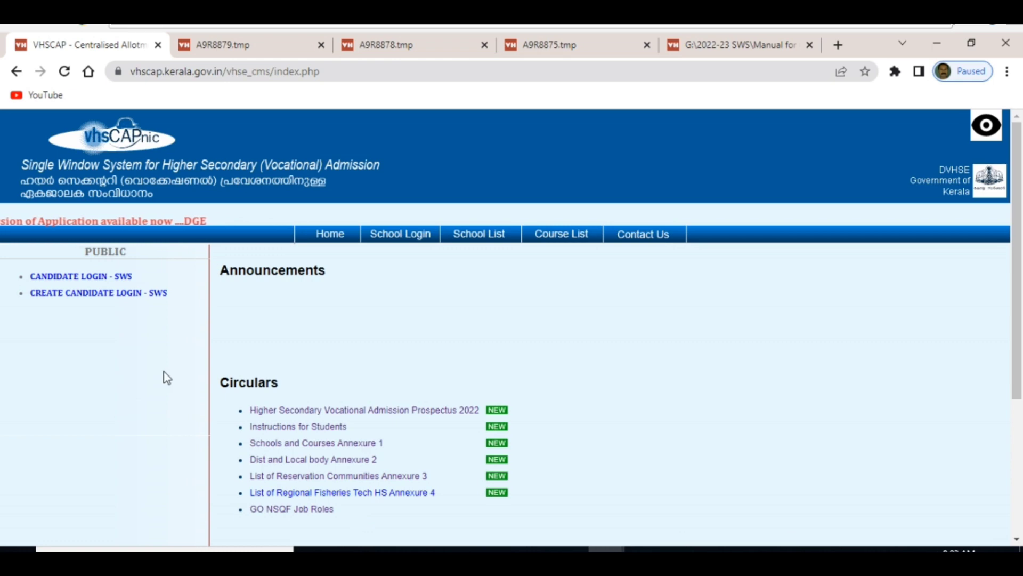
Start a new SWS candidate login with the SSLC (2021-2022) scheme and the candidate's birth date.
left_click(82, 298)
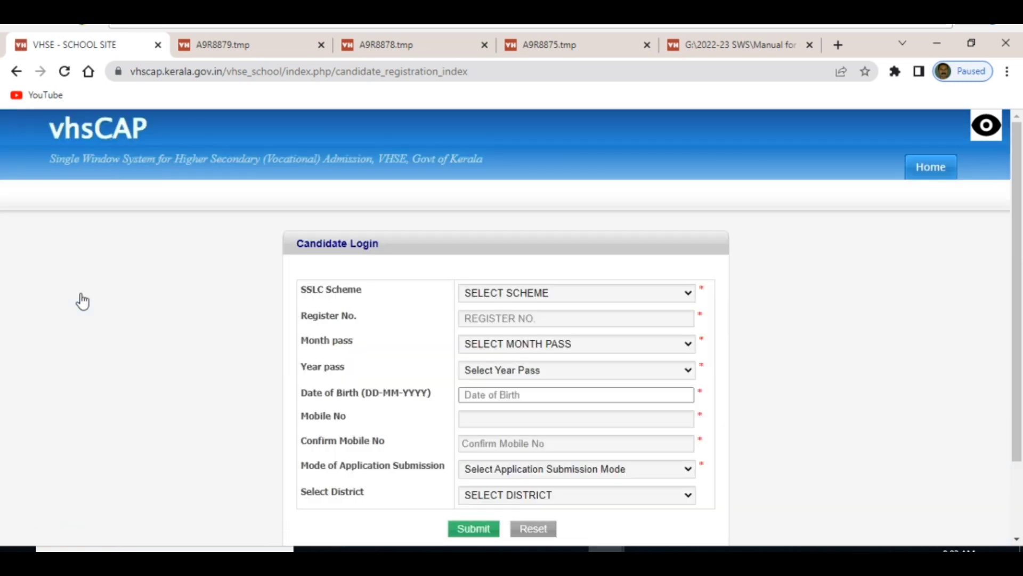
left_click(685, 297)
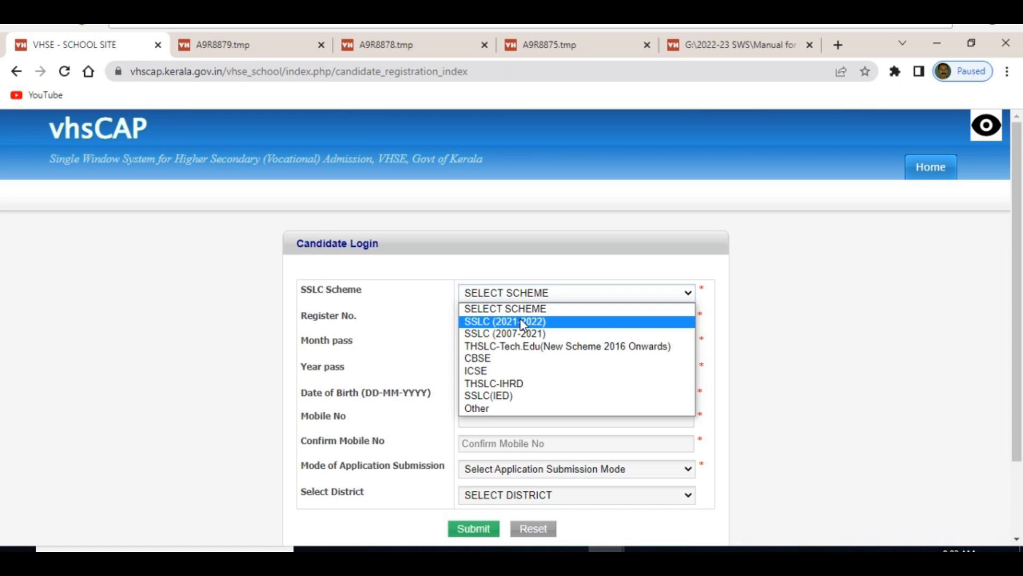
left_click(521, 322)
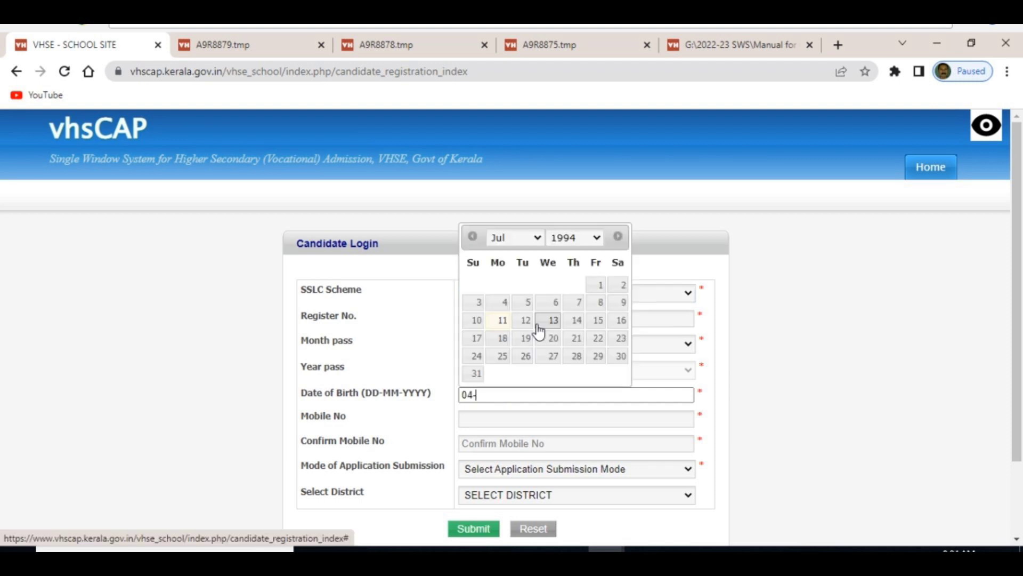
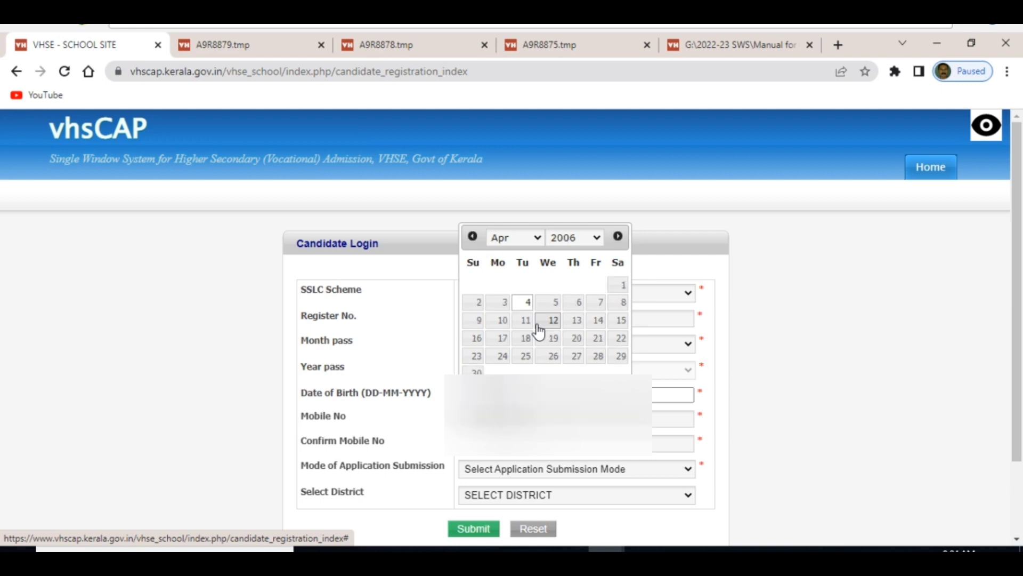
left_click(538, 327)
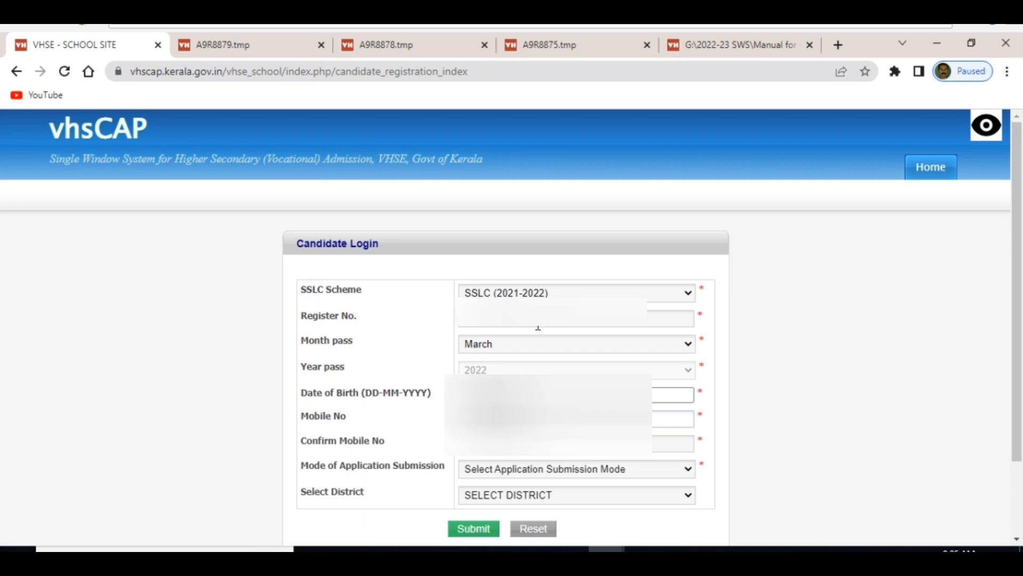
key("Tab")
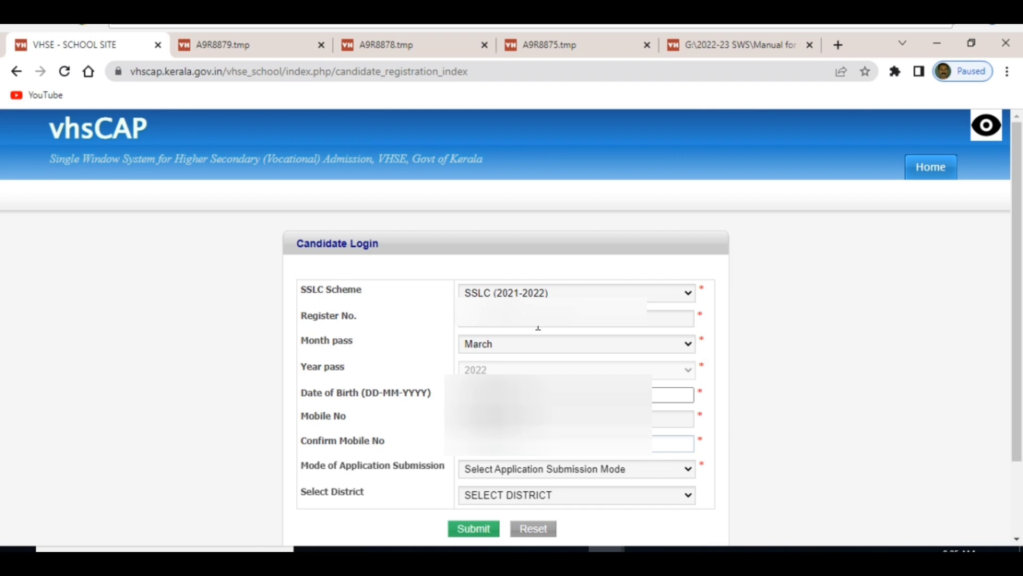
key("Tab")
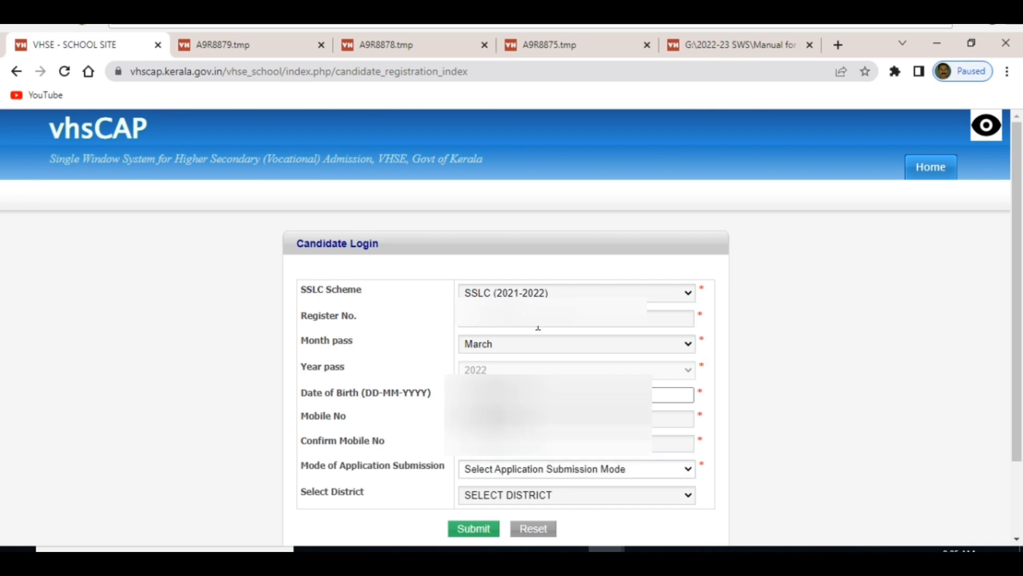
Choose Self submission mode and ERNAKULAM district, then submit the registration details.
left_click(689, 469)
left_click(474, 497)
scroll(575, 373, "down", 2)
left_click(576, 491)
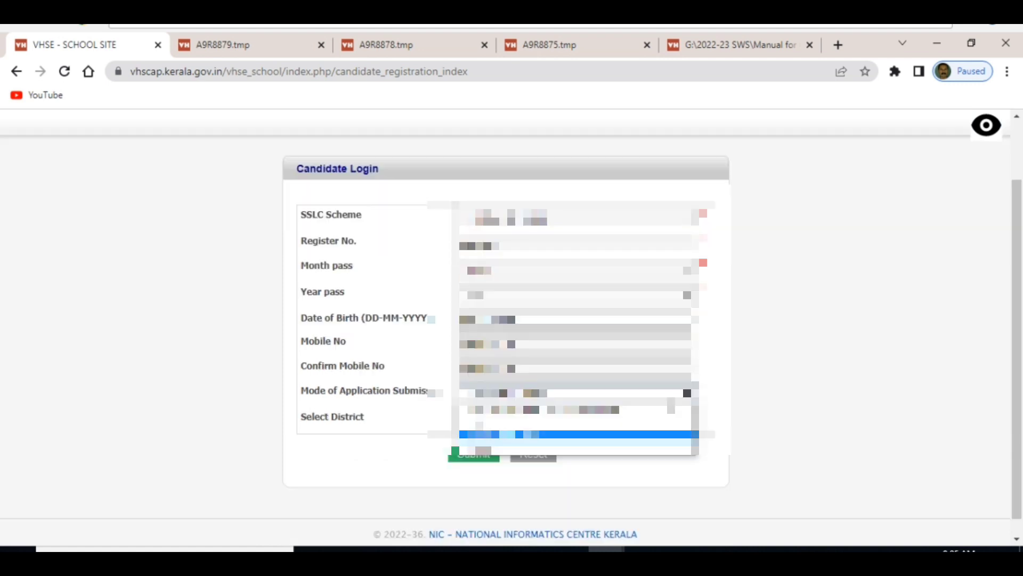
left_click(497, 425)
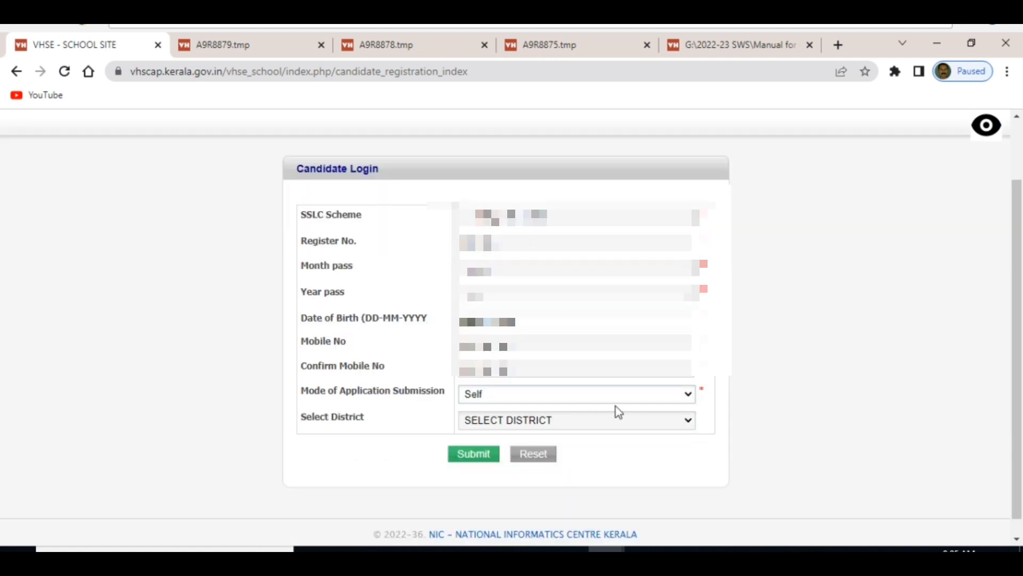
left_click(689, 421)
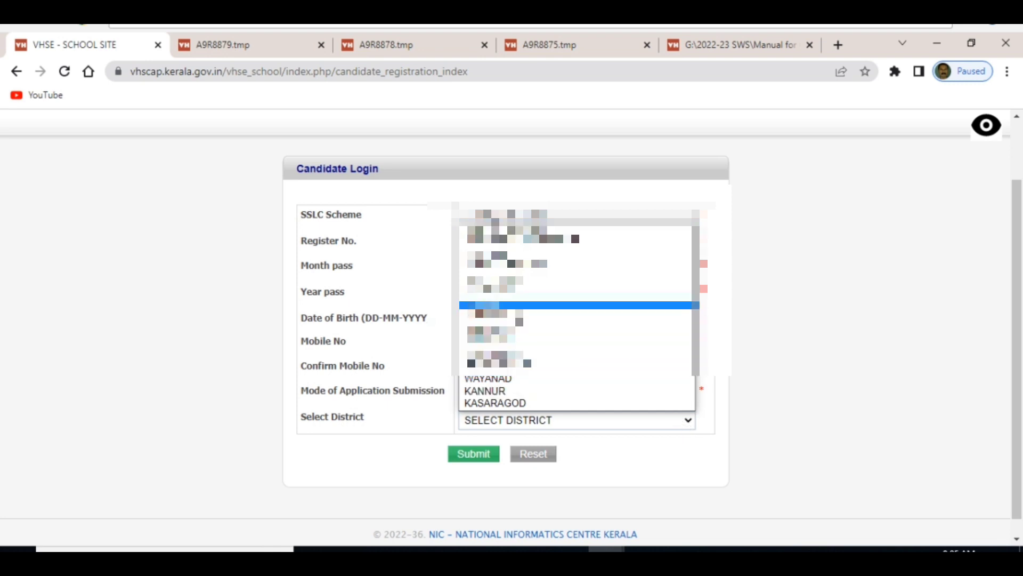
left_click(518, 318)
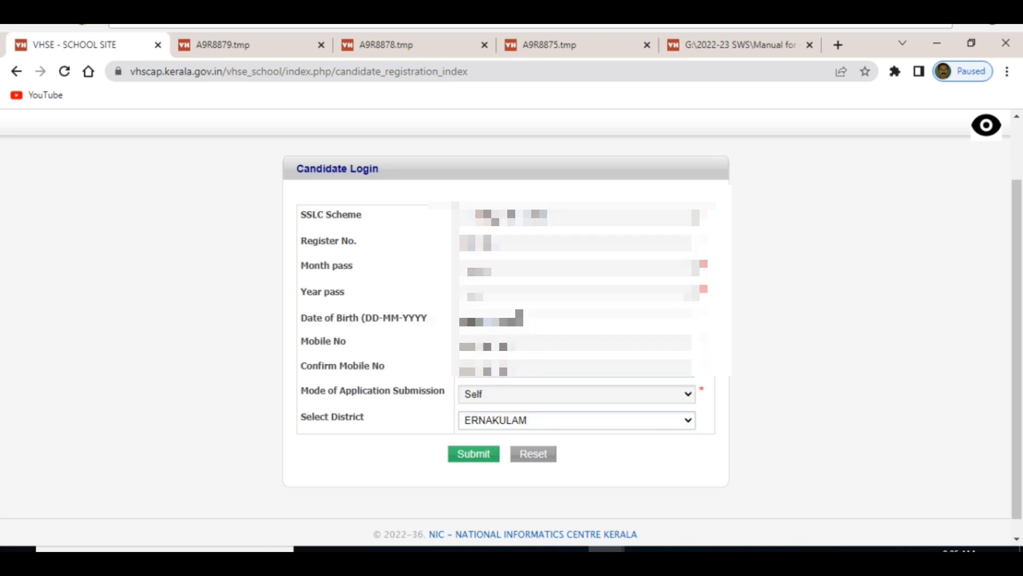
left_click(475, 456)
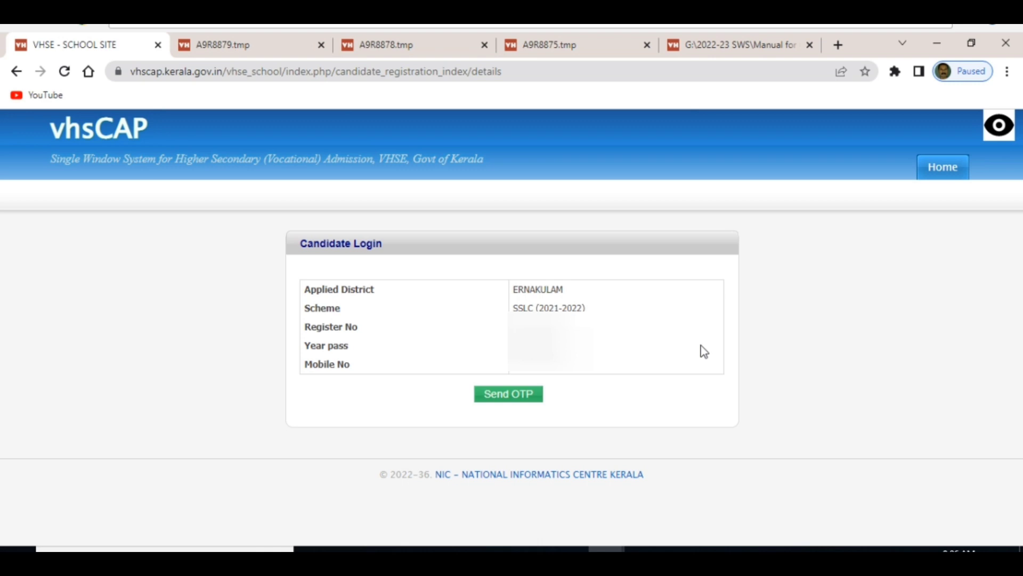
left_click(513, 403)
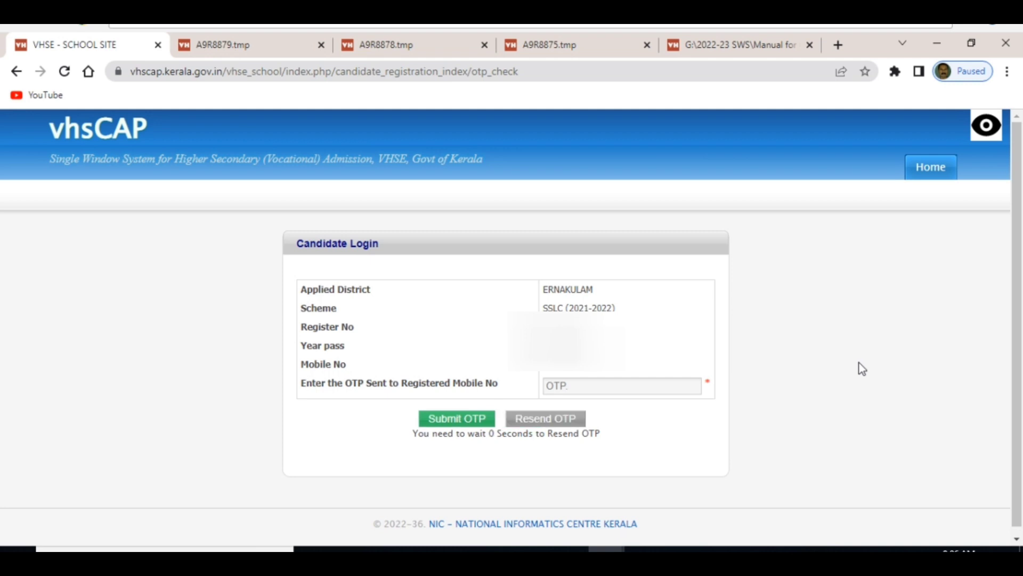
key("Tab")
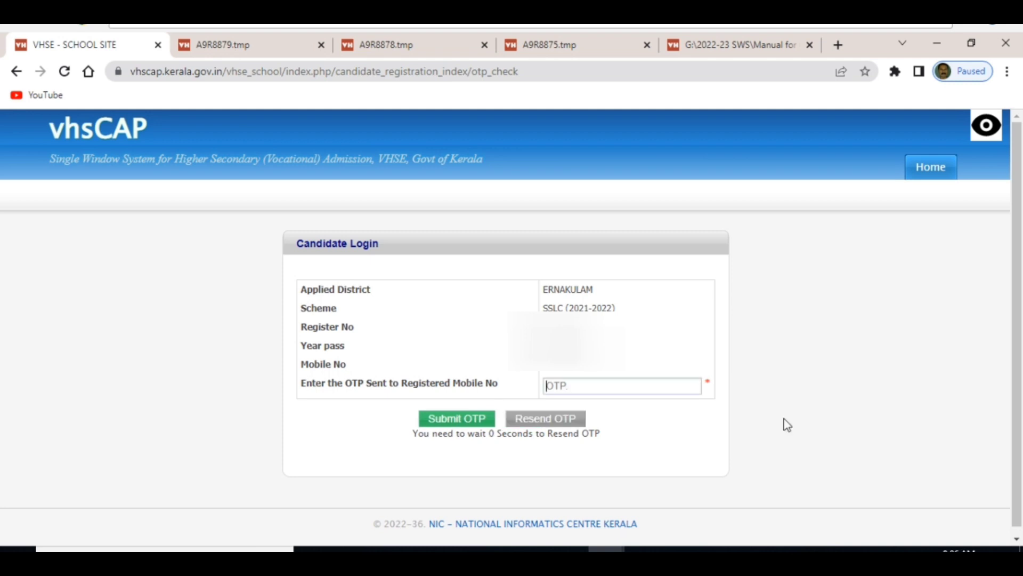
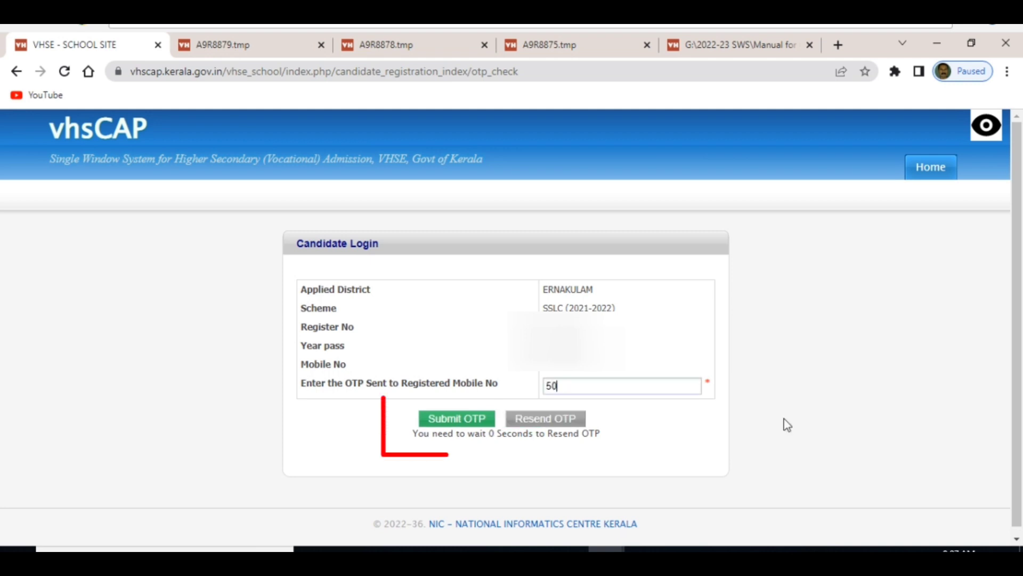
left_click(451, 424)
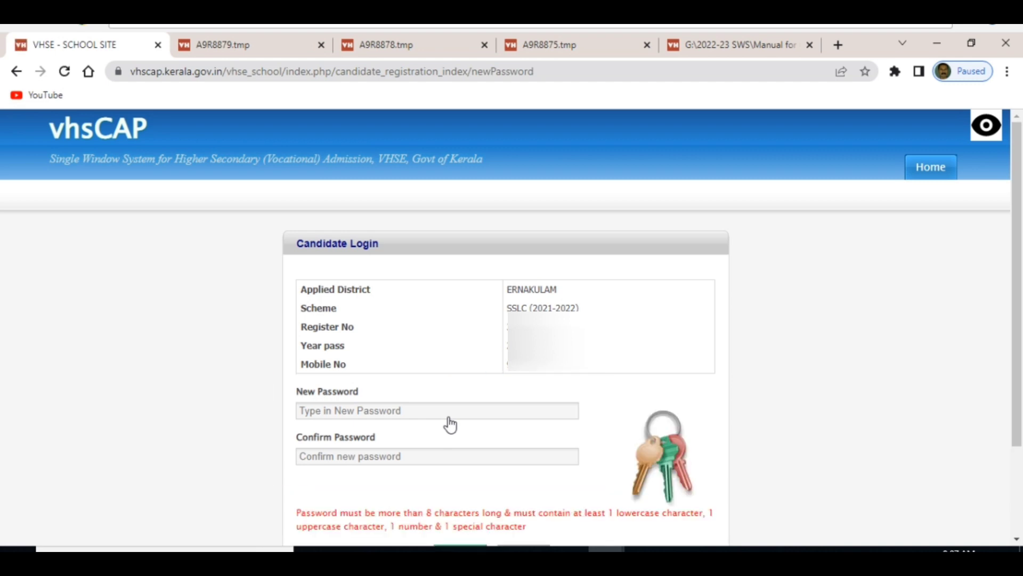
Enter the new candidate password in both password fields and update it.
left_click(381, 411)
type("••••••")
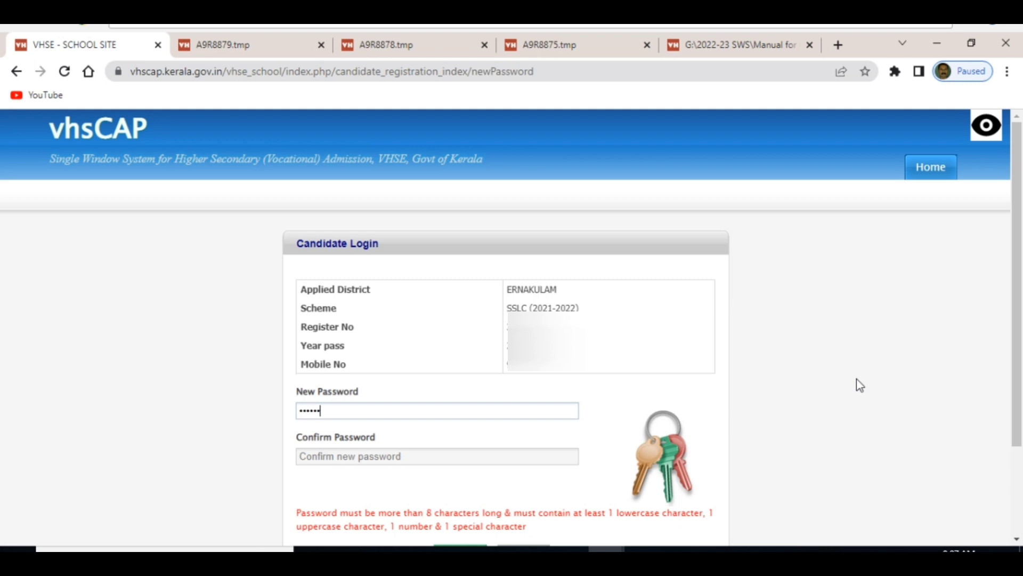
type("••••")
left_click(444, 451)
type("••••••••••")
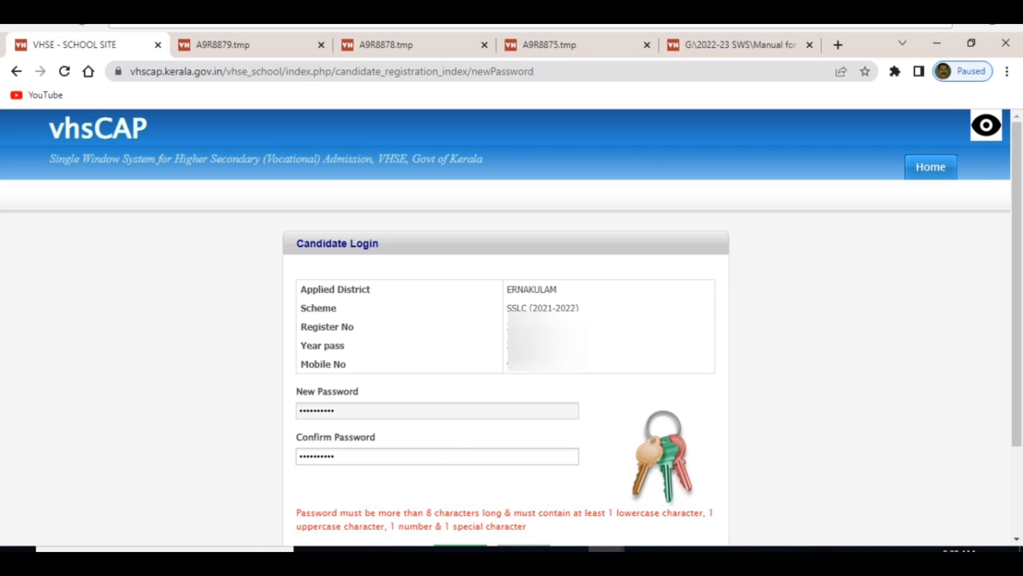
scroll(565, 372, "down", 2)
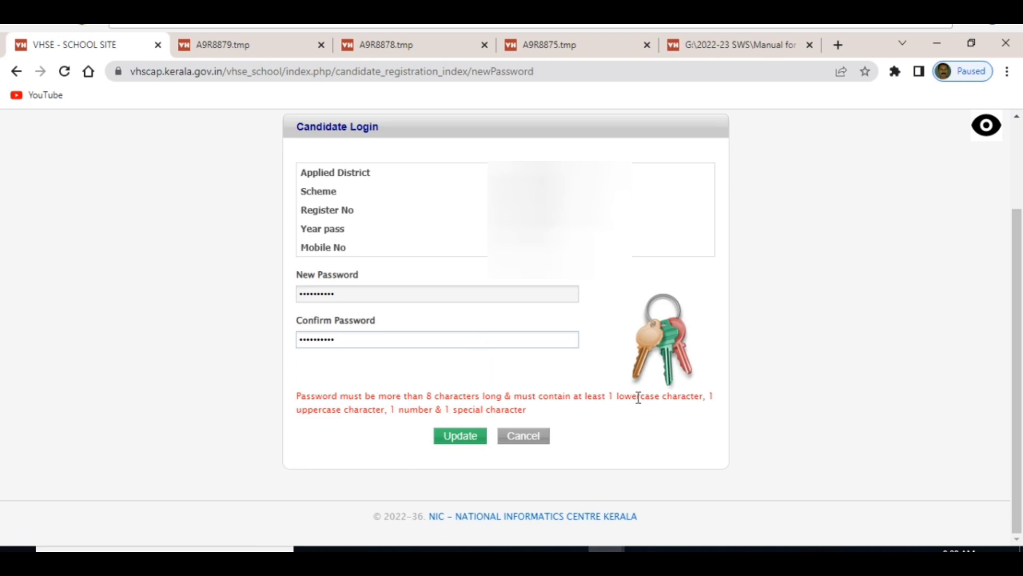
left_click(460, 437)
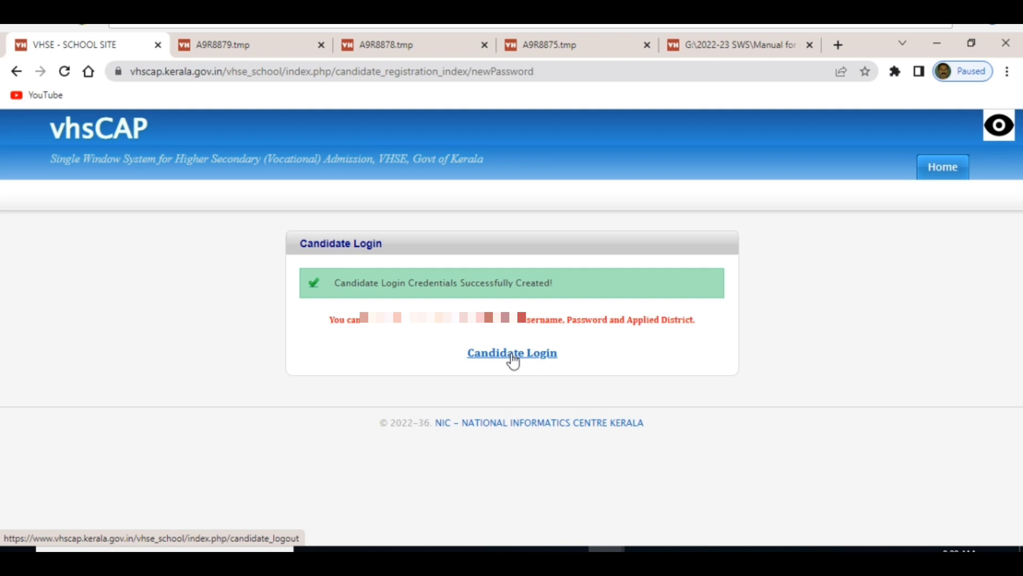
Log in as the candidate with the application number, password and ERNAKULAM district.
left_click(514, 355)
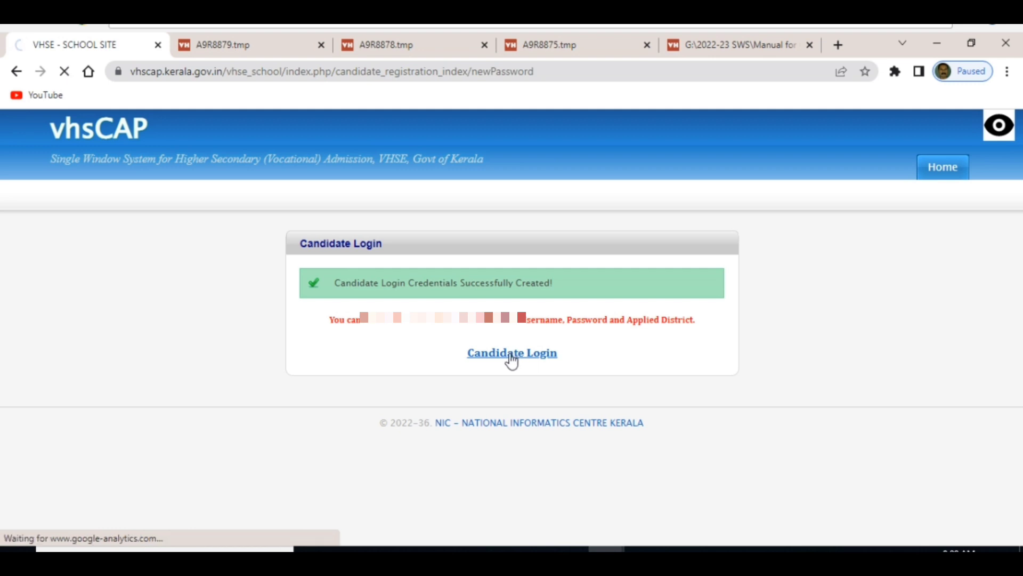
left_click(372, 293)
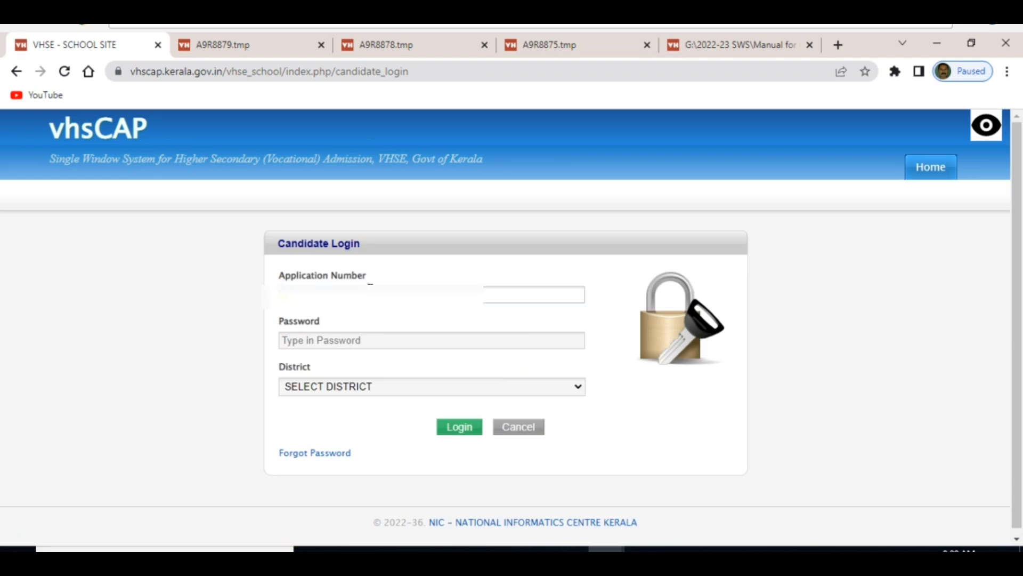
key("Tab")
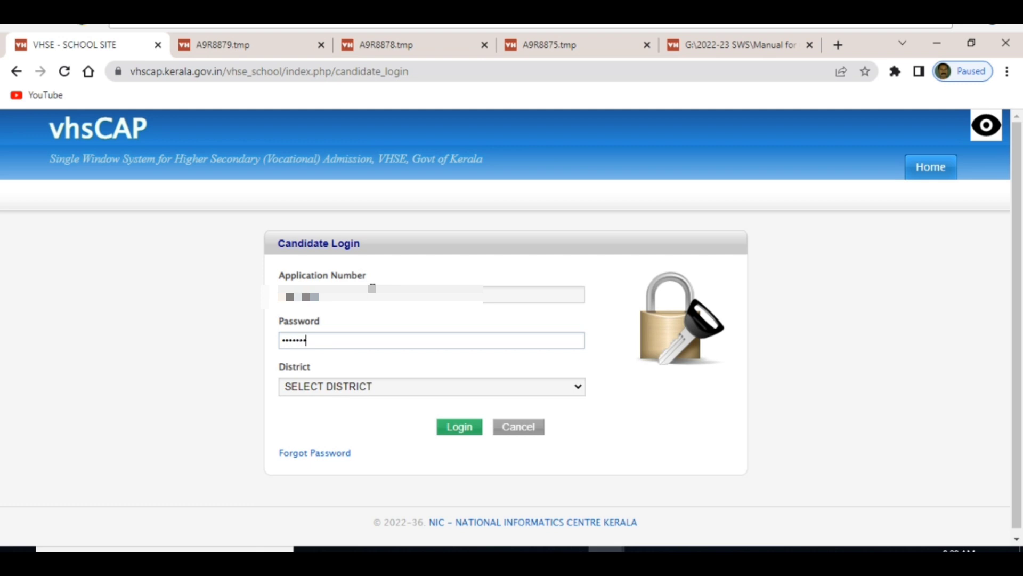
left_click(577, 387)
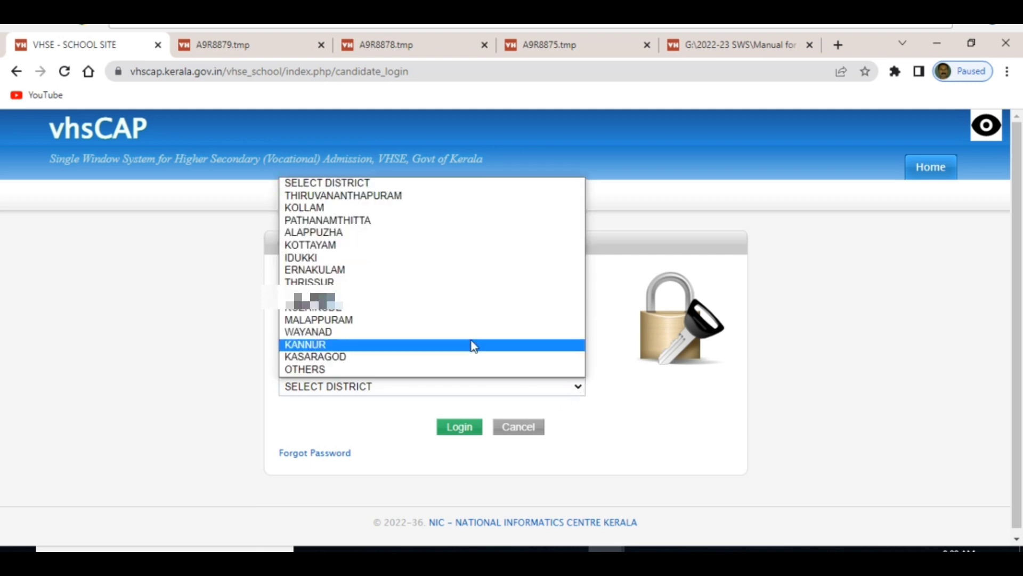
left_click(347, 268)
left_click(453, 429)
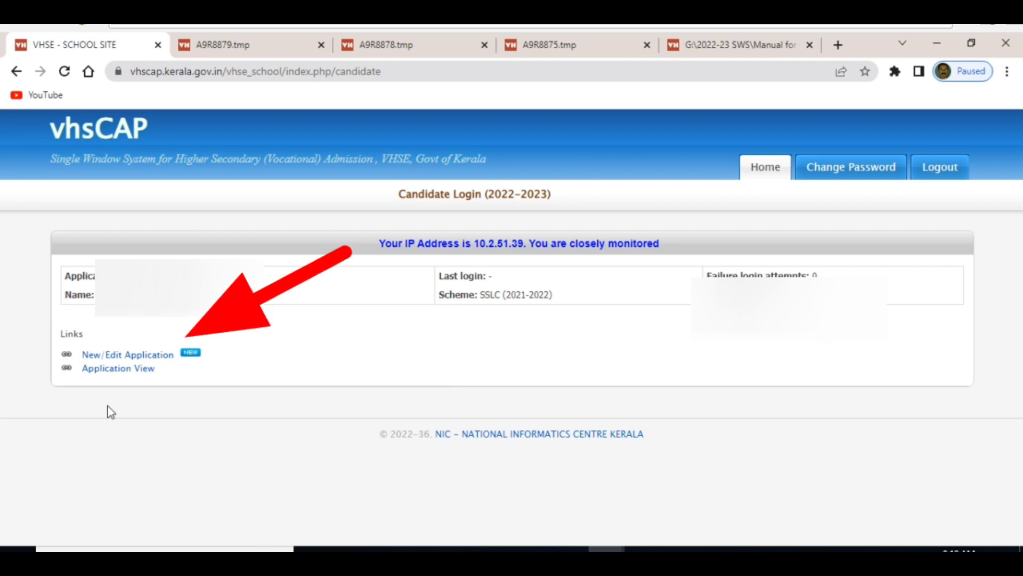
Open the New/Edit Application form from the candidate dashboard.
left_click(159, 357)
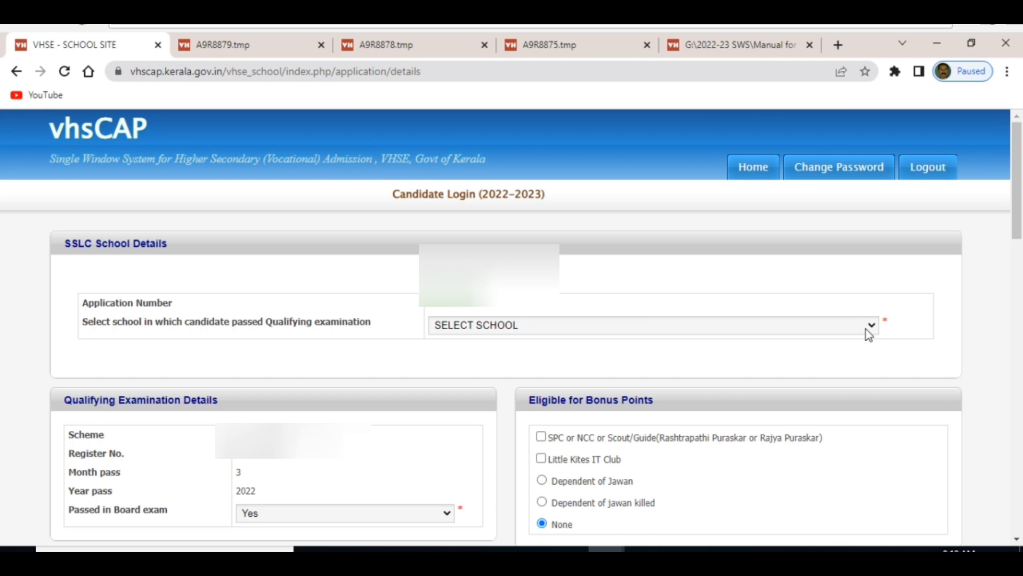
Set the qualifying school to 12345 - Others and choose the candidate's category.
left_click(870, 330)
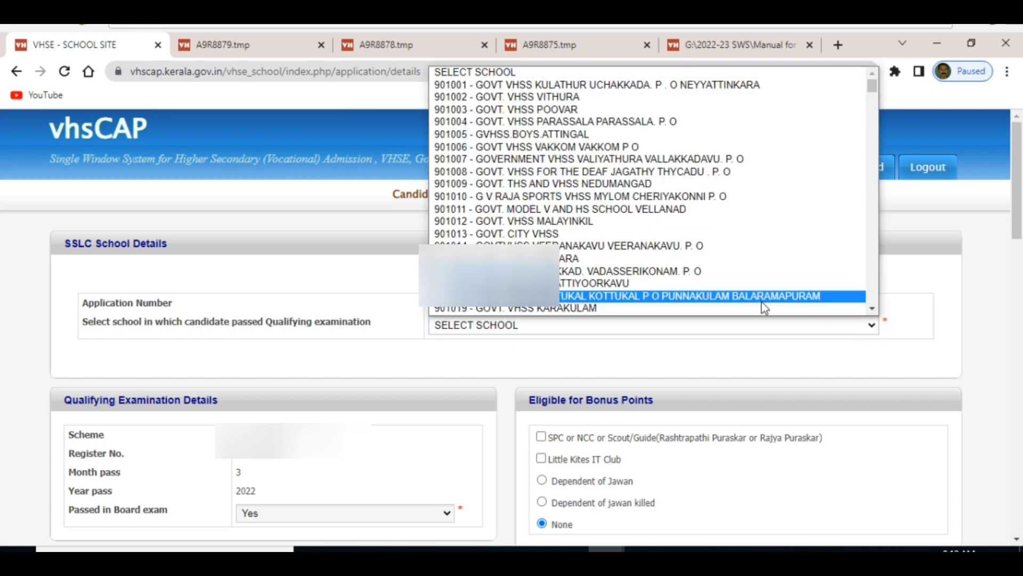
key("End")
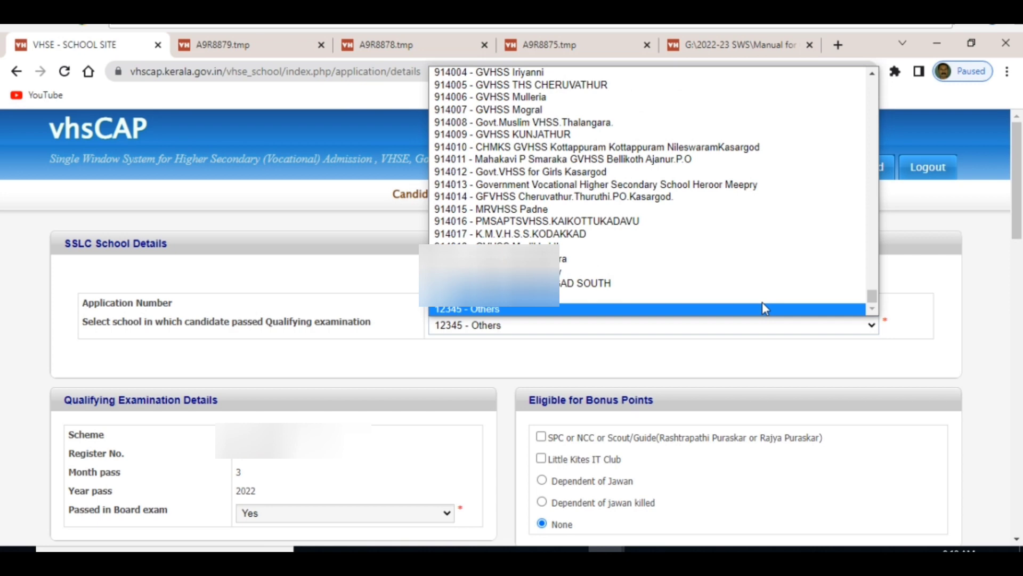
left_click(762, 303)
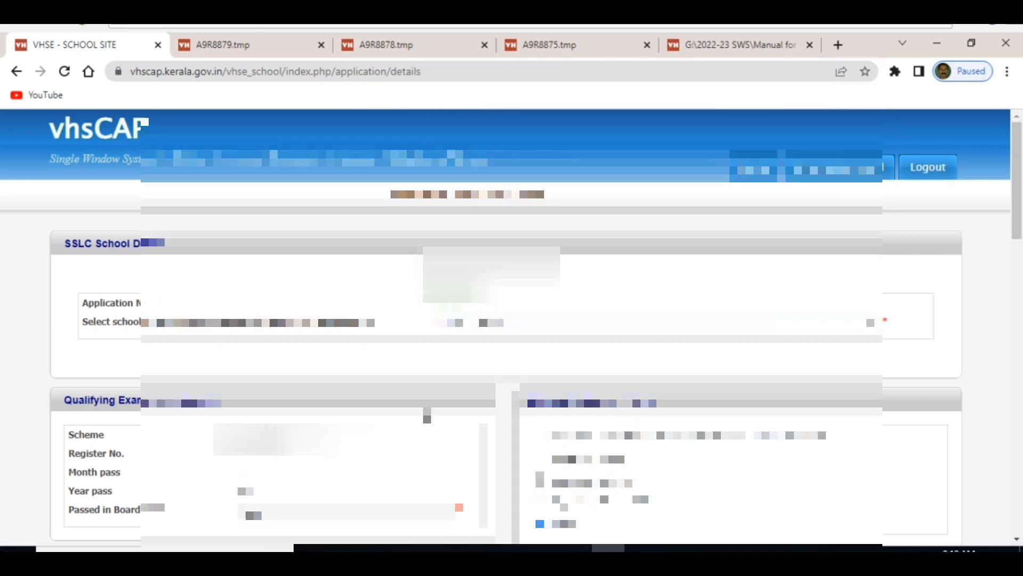
scroll(512, 320, "down", 3)
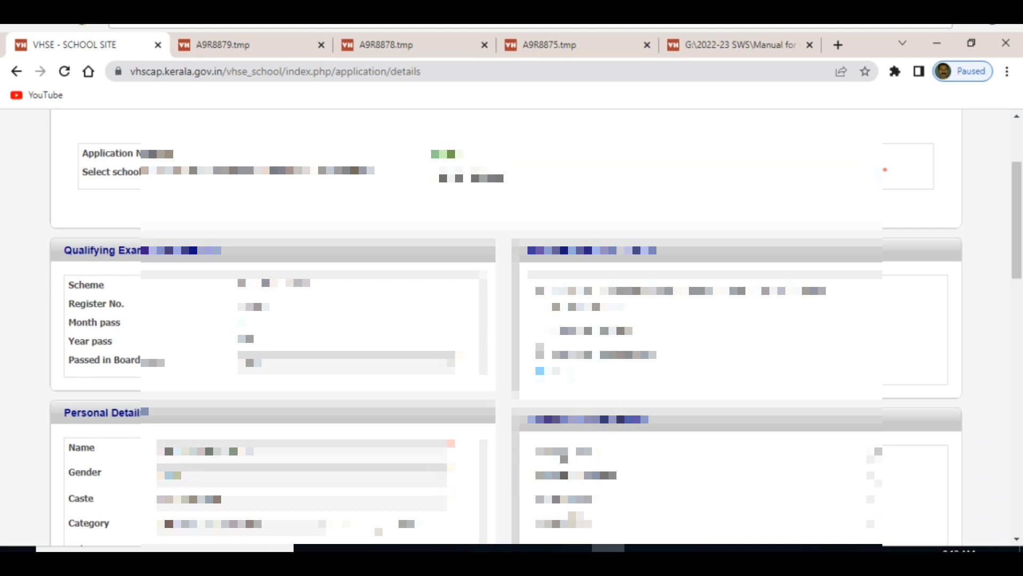
scroll(511, 320, "down", 3)
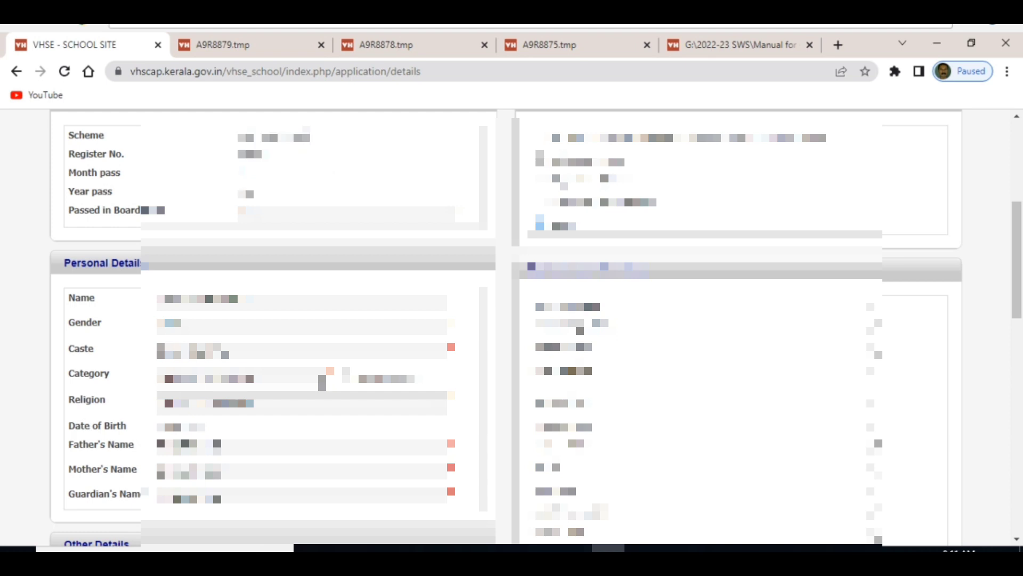
left_click(322, 378)
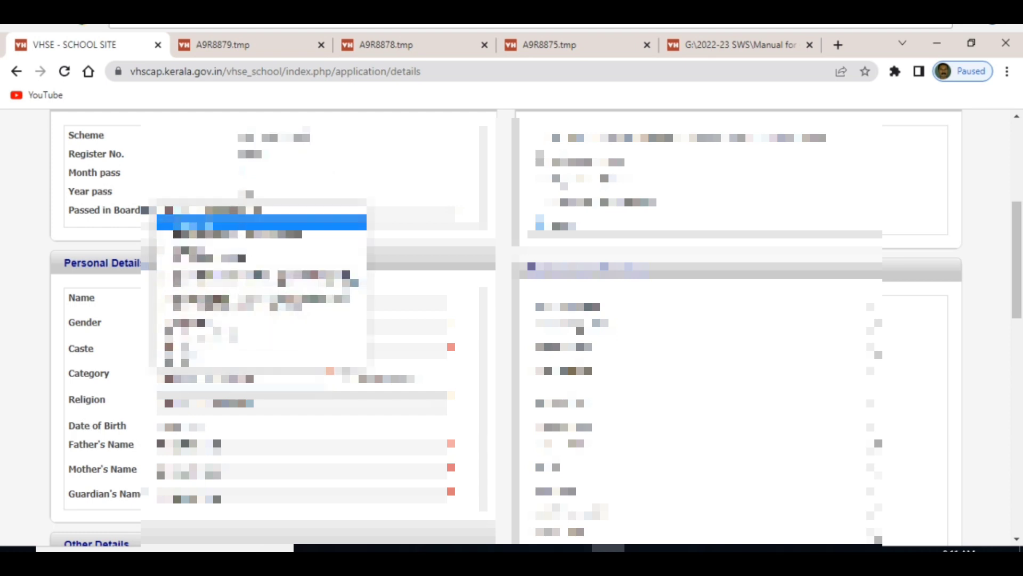
left_click(240, 226)
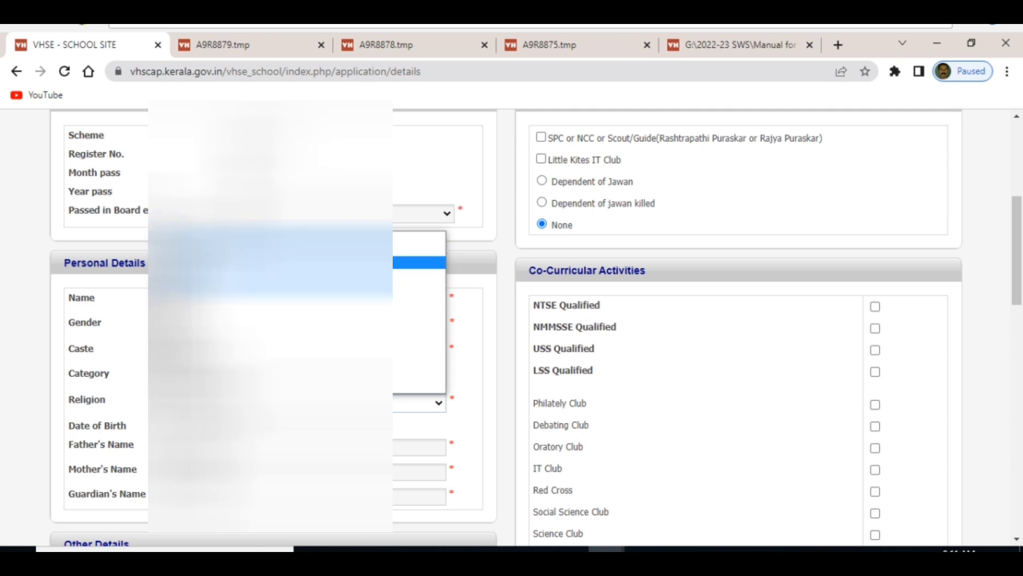
key("Return")
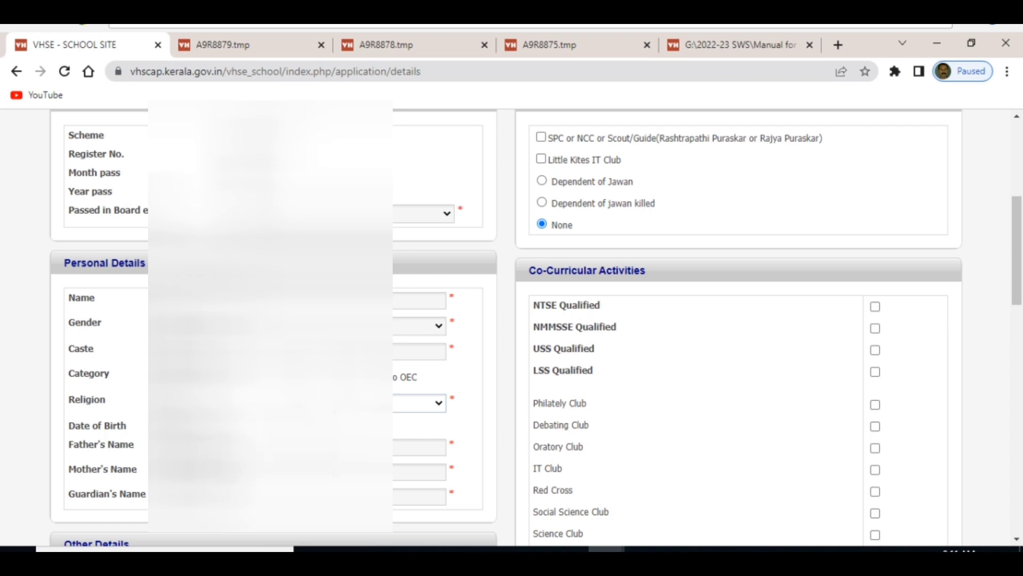
Scroll down the application form past Other Details to Residence Details.
scroll(512, 320, "down", 3)
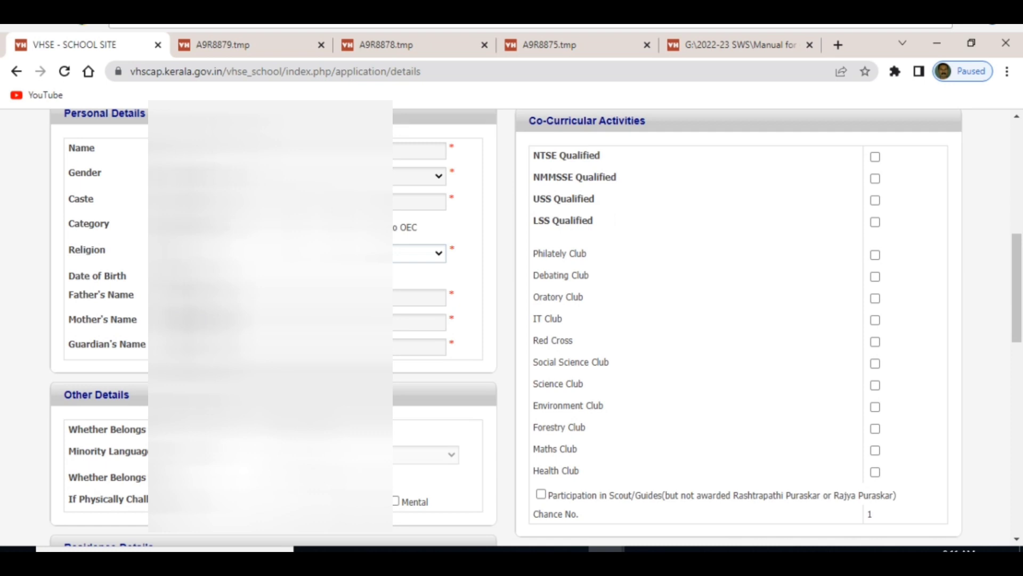
scroll(511, 320, "down", 1)
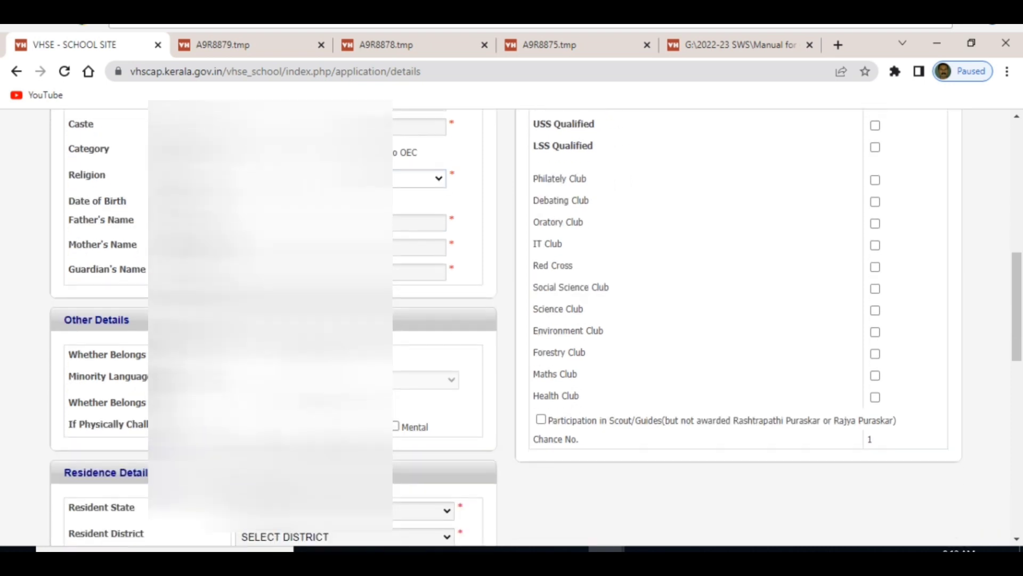
scroll(511, 320, "down", 1)
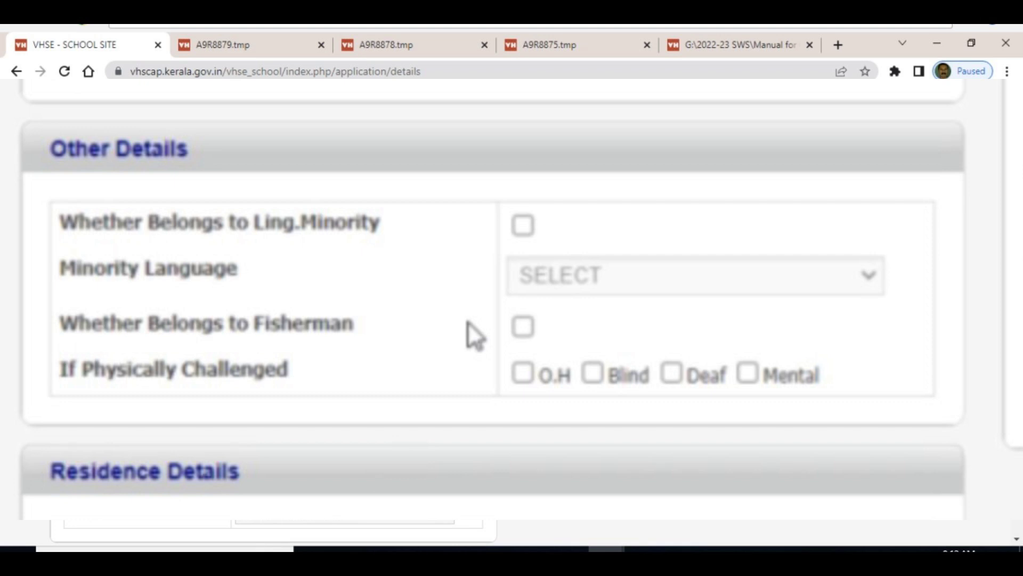
scroll(468, 321, "down", 3)
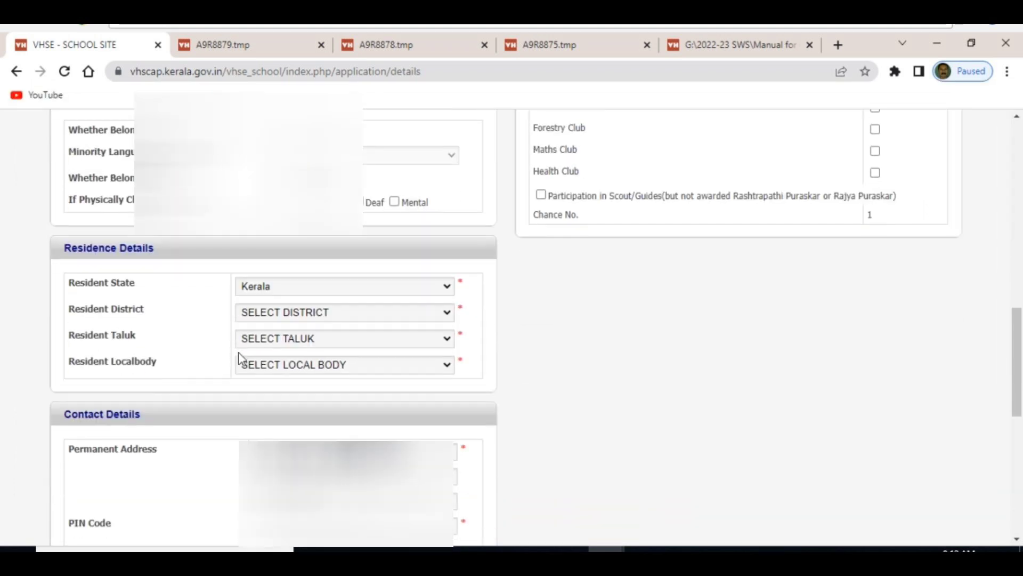
Set residence to Kerala, district 7 Ernakulam, taluk 32 Kunnathunad, local body 64 Mazhavannoor.
left_click(452, 292)
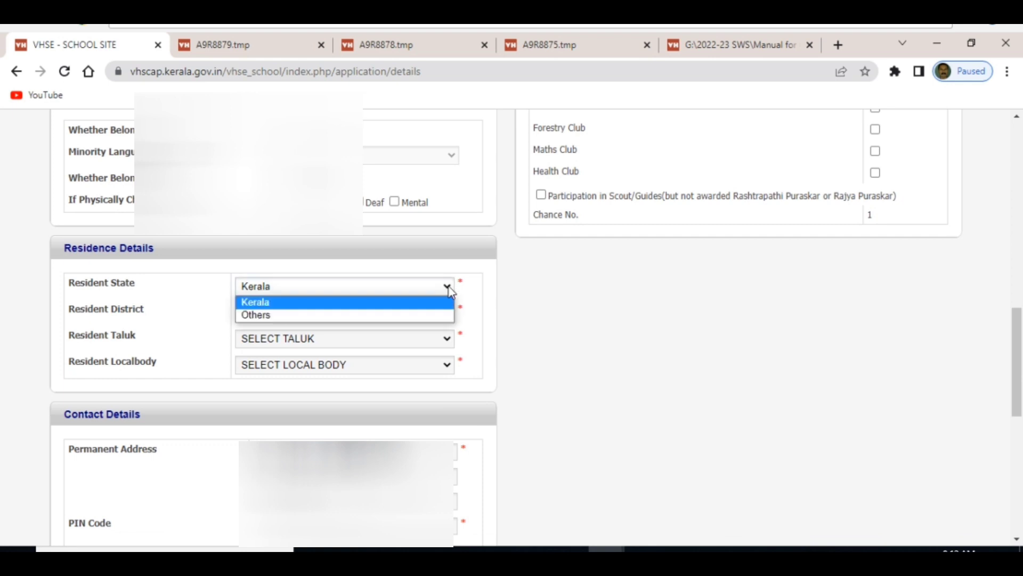
left_click(280, 308)
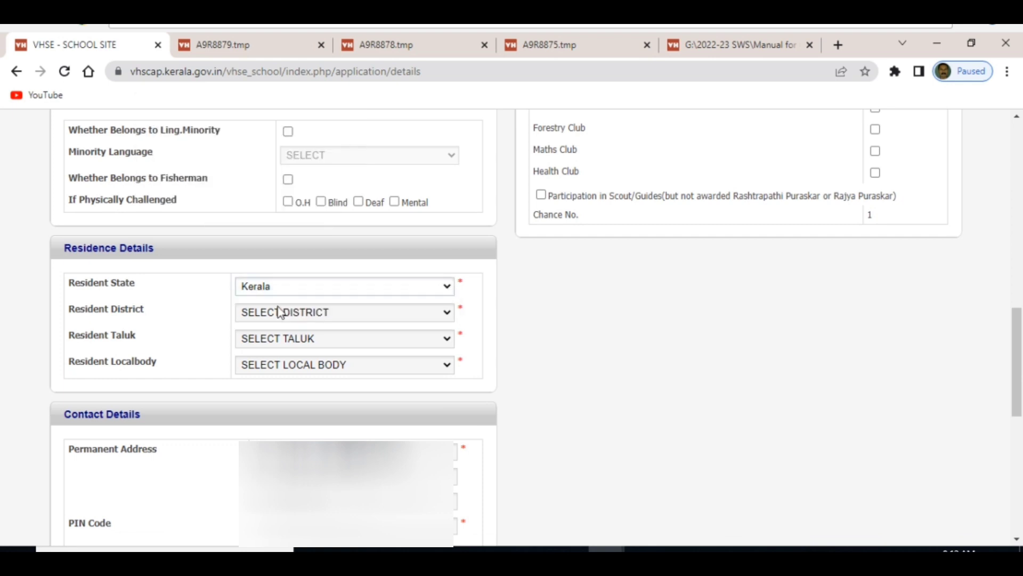
left_click(447, 314)
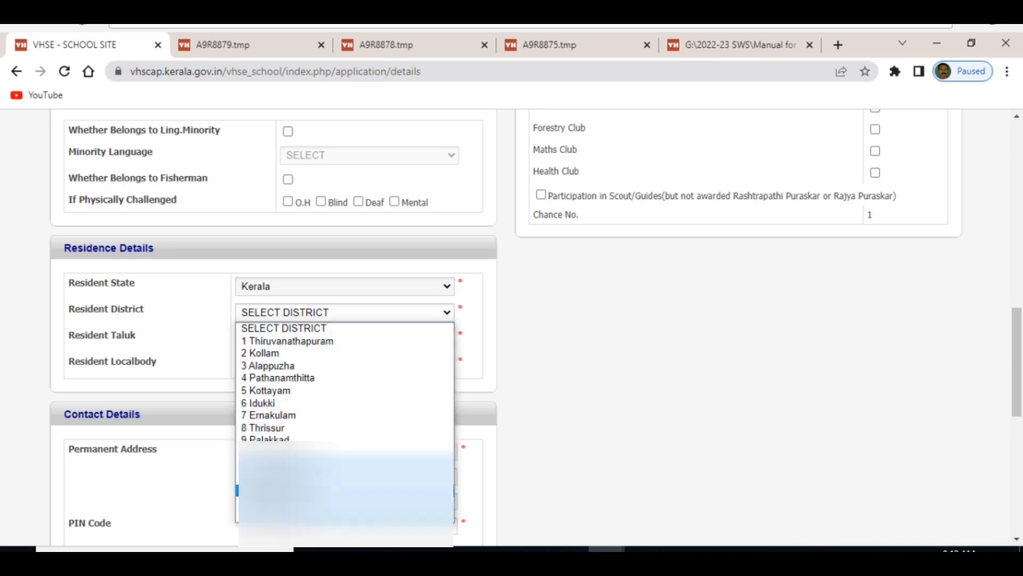
left_click(273, 415)
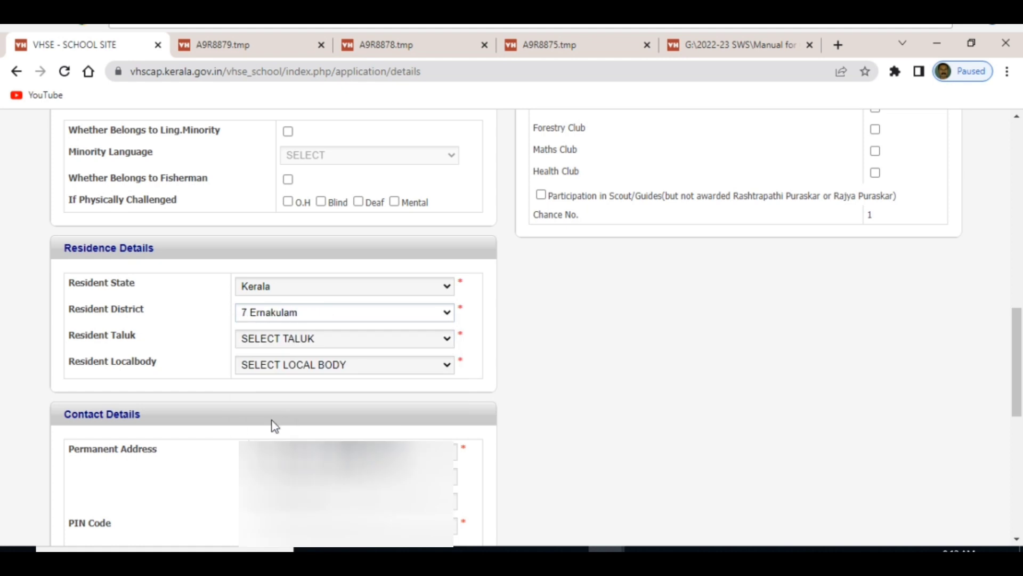
left_click(439, 349)
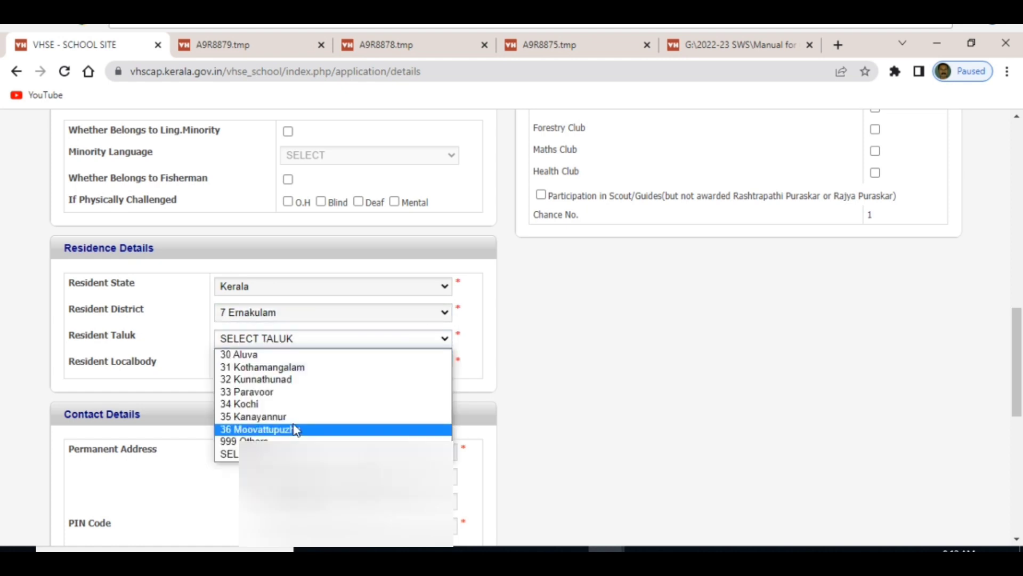
left_click(287, 381)
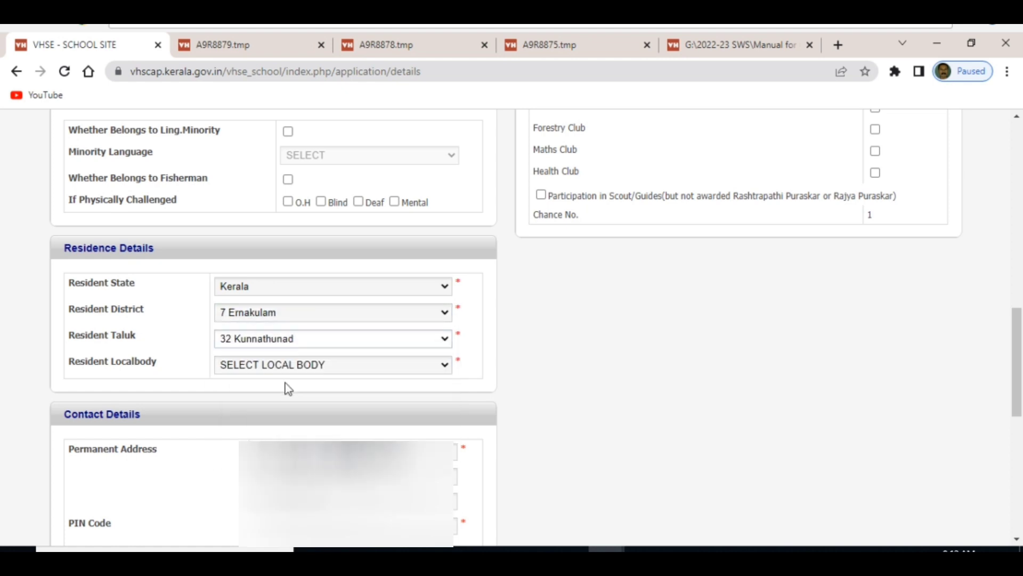
left_click(445, 366)
scroll(317, 244, "up", 10)
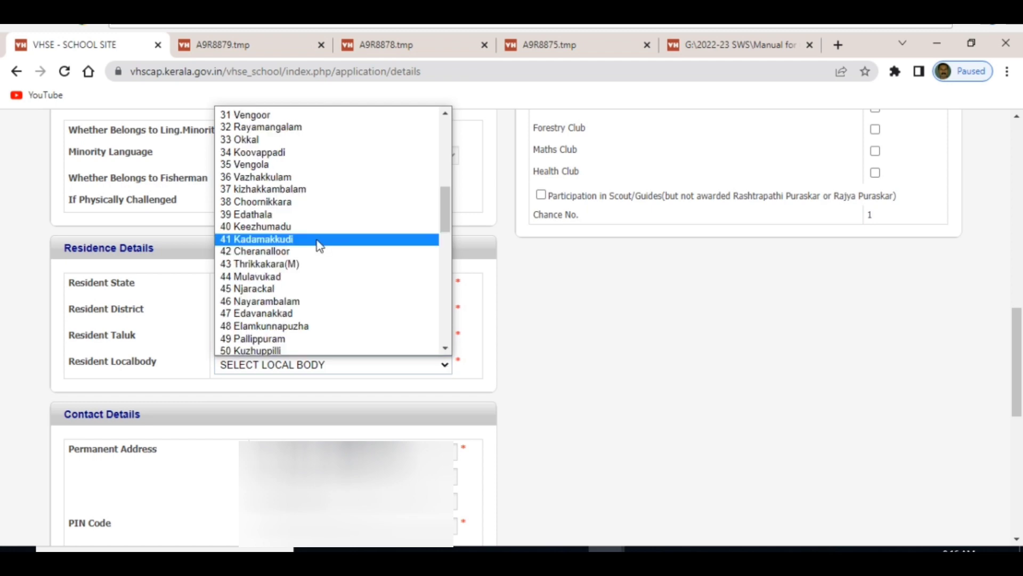
scroll(304, 262, "down", 5)
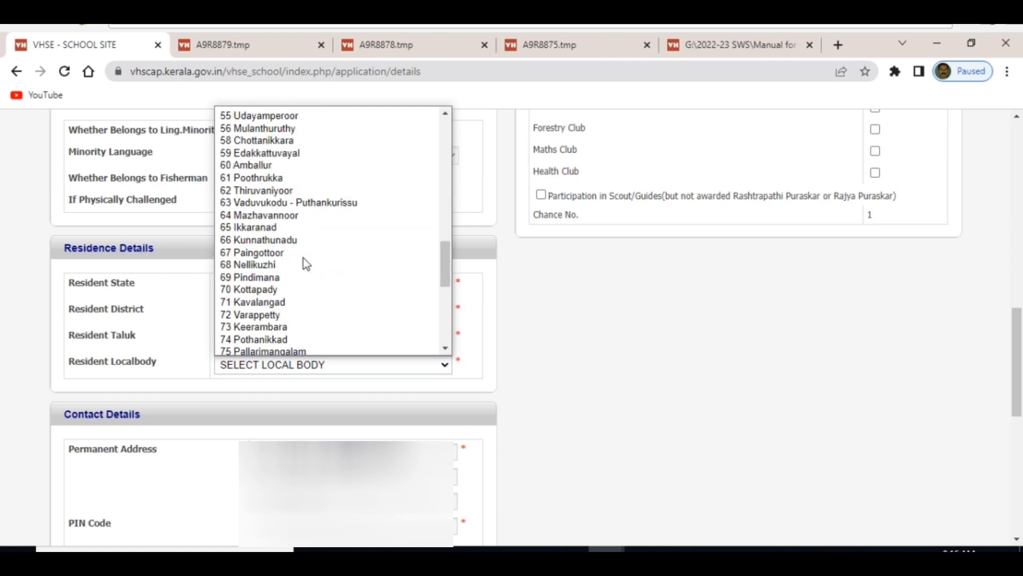
left_click(293, 219)
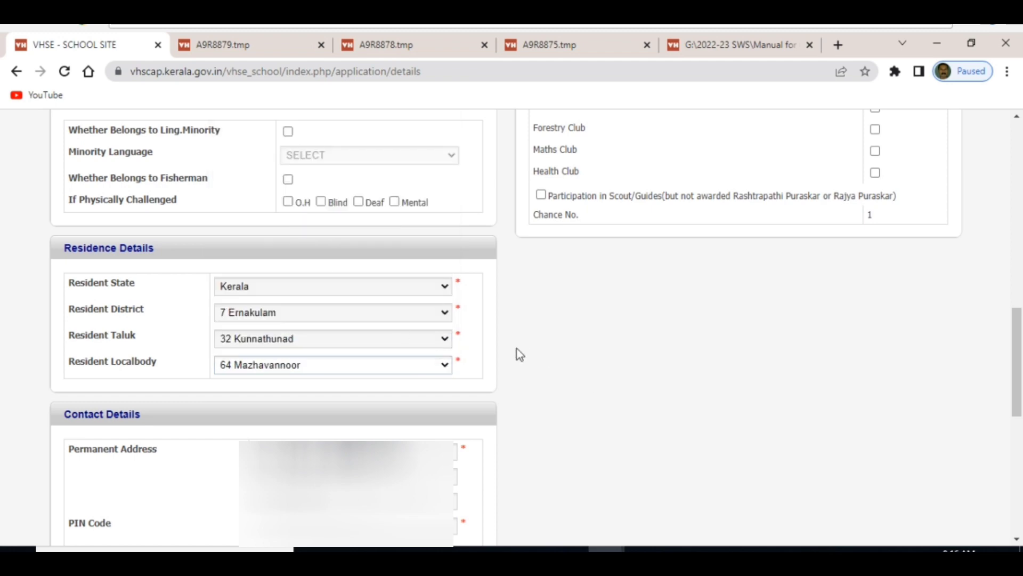
scroll(508, 377, "down", 2)
scroll(384, 387, "down", 1)
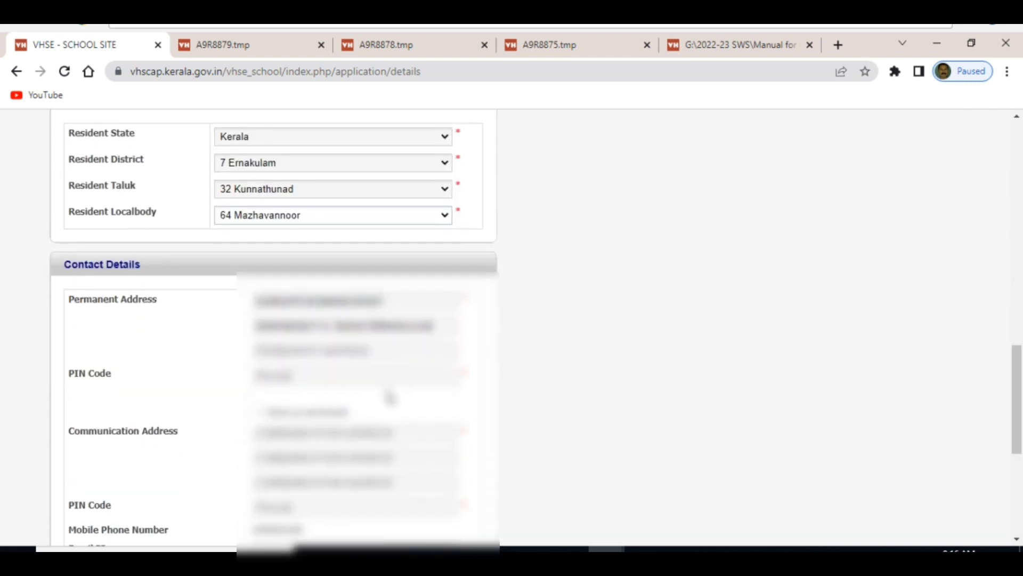
Paste the permanent address PIN code and mark the communication address same as permanent.
left_click(287, 376)
key("ctrl+v")
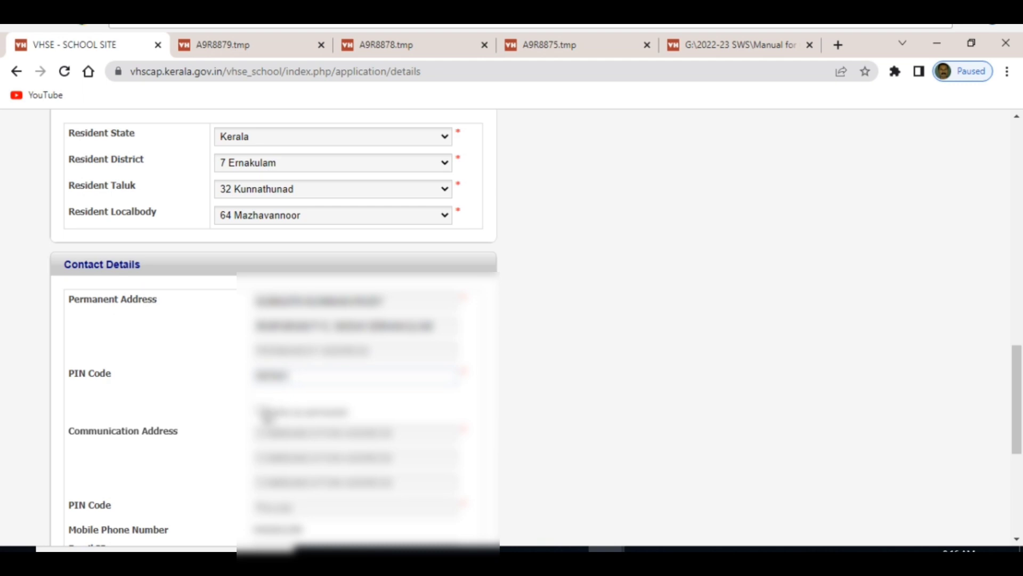
left_click(262, 411)
scroll(277, 421, "down", 3)
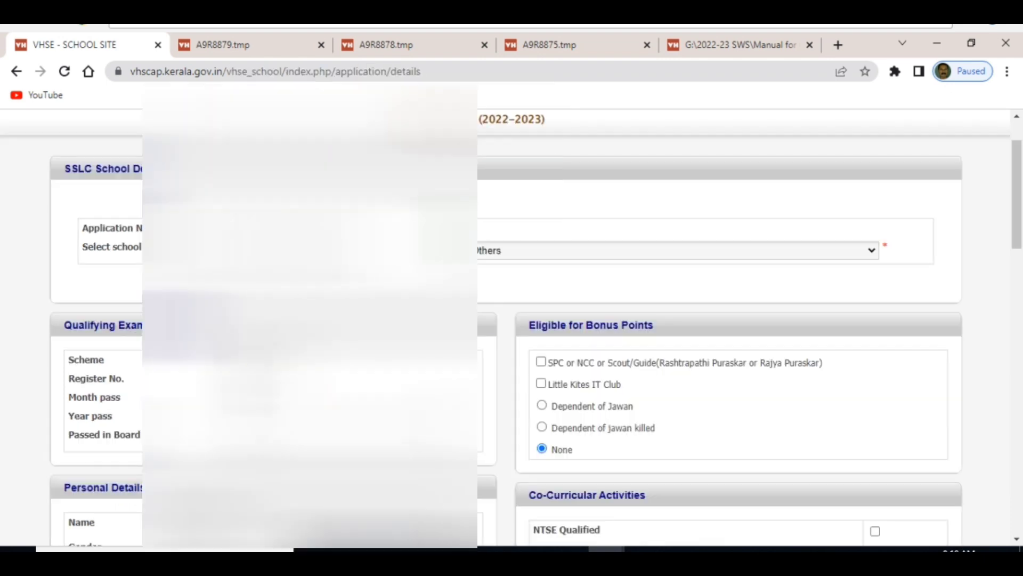
Tick the Little Kites IT Club checkbox under Eligible for Bonus Points.
left_click(542, 384)
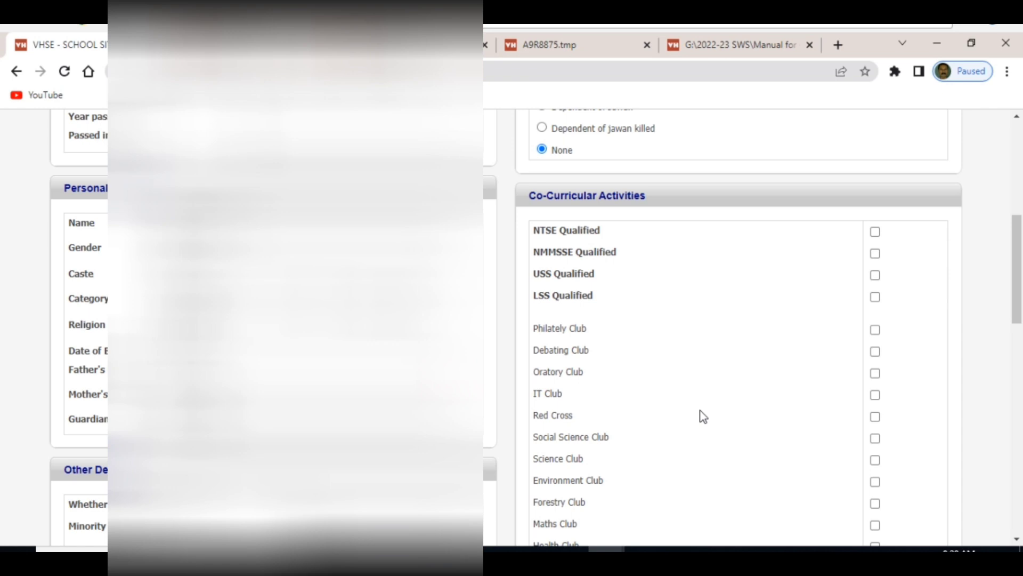
scroll(693, 410, "down", 3)
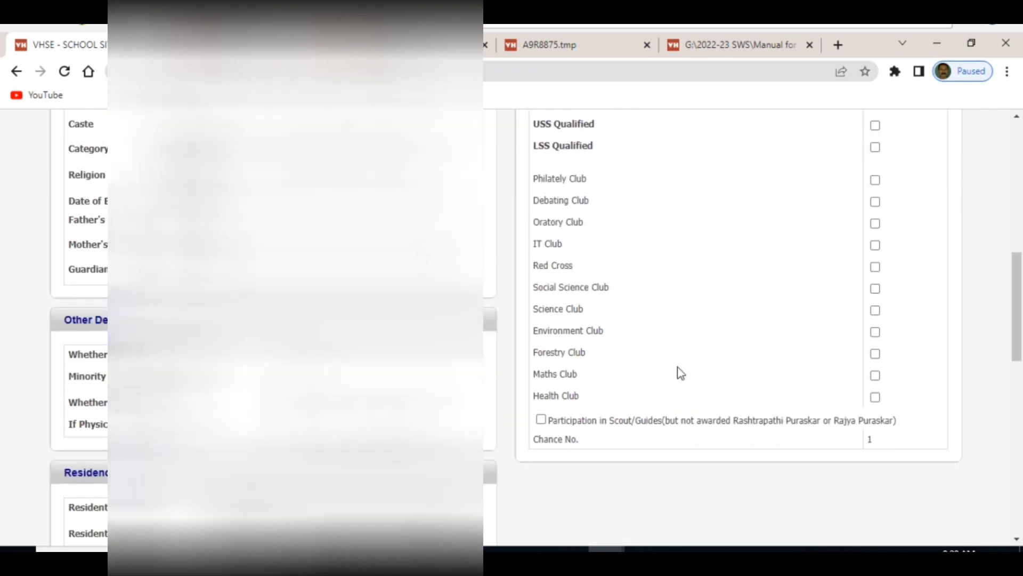
scroll(616, 343, "up", 3)
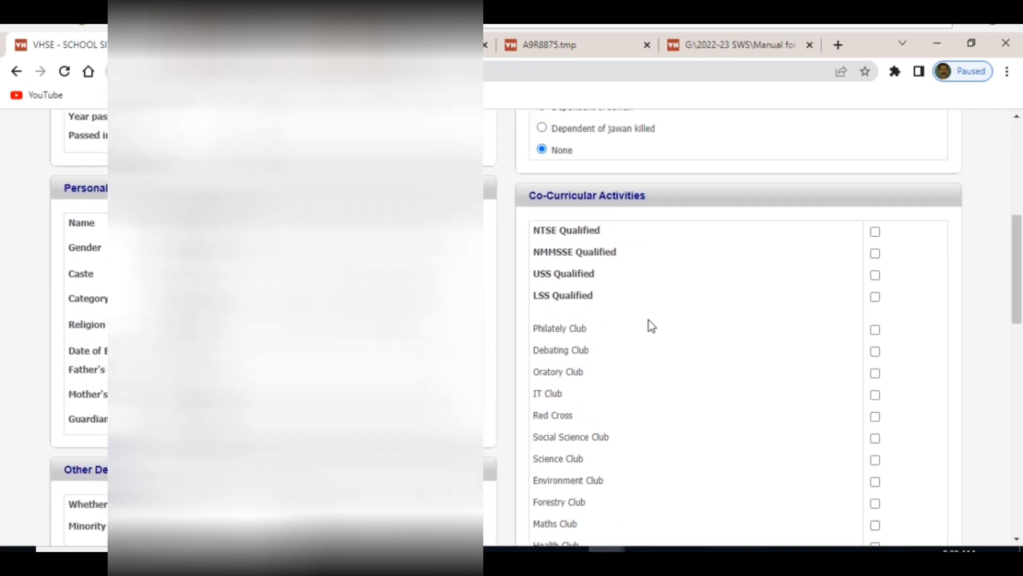
scroll(595, 383, "down", 3)
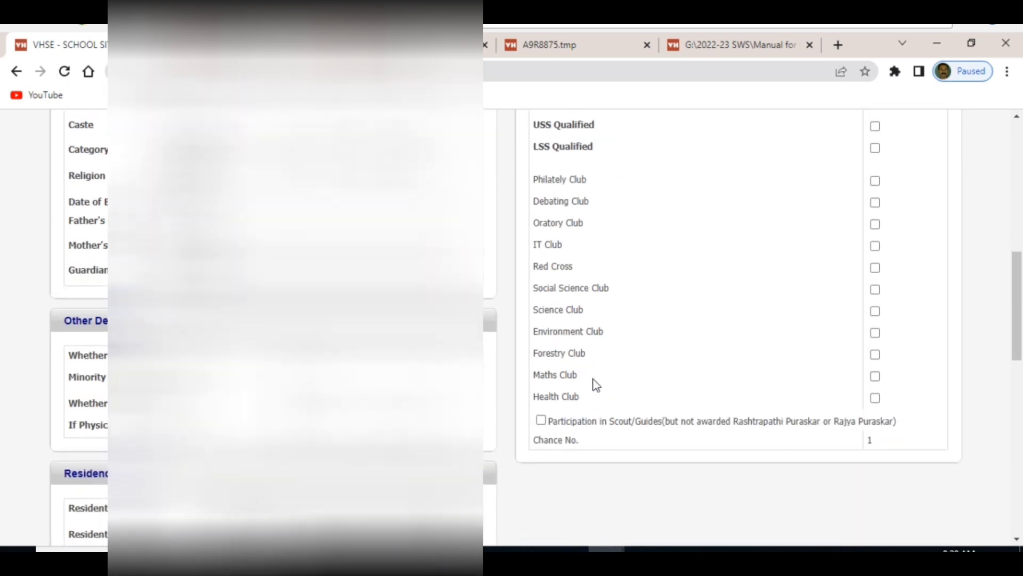
scroll(618, 426, "up", 3)
scroll(644, 413, "down", 3)
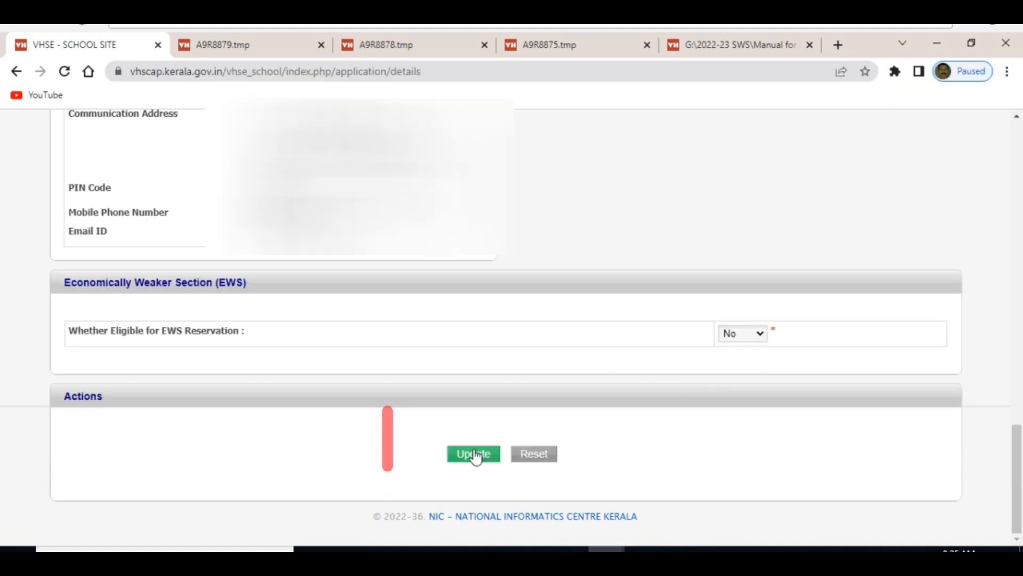
Save the updated candidate details, then submit the exam grade details.
left_click(480, 452)
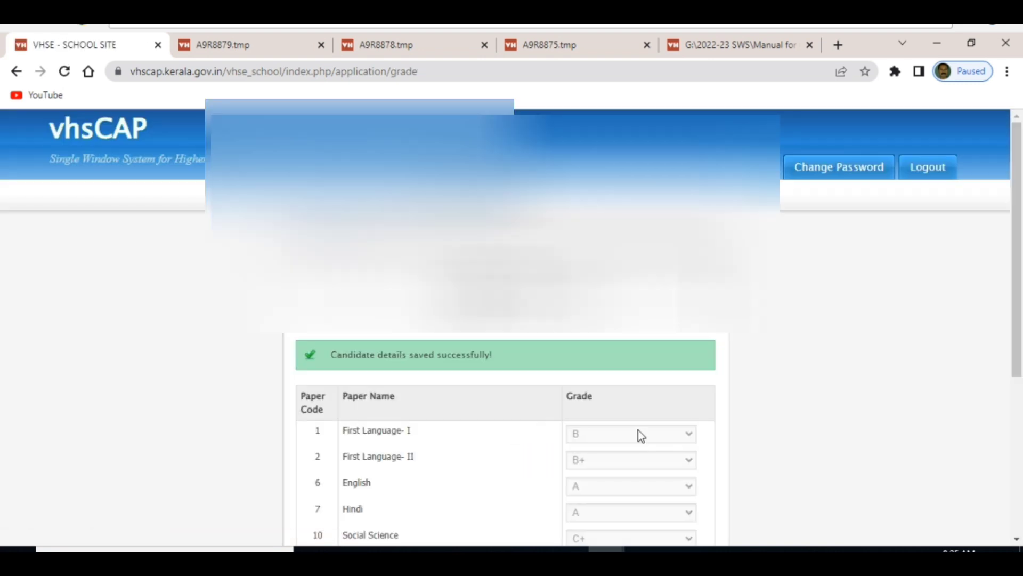
scroll(742, 382, "down", 4)
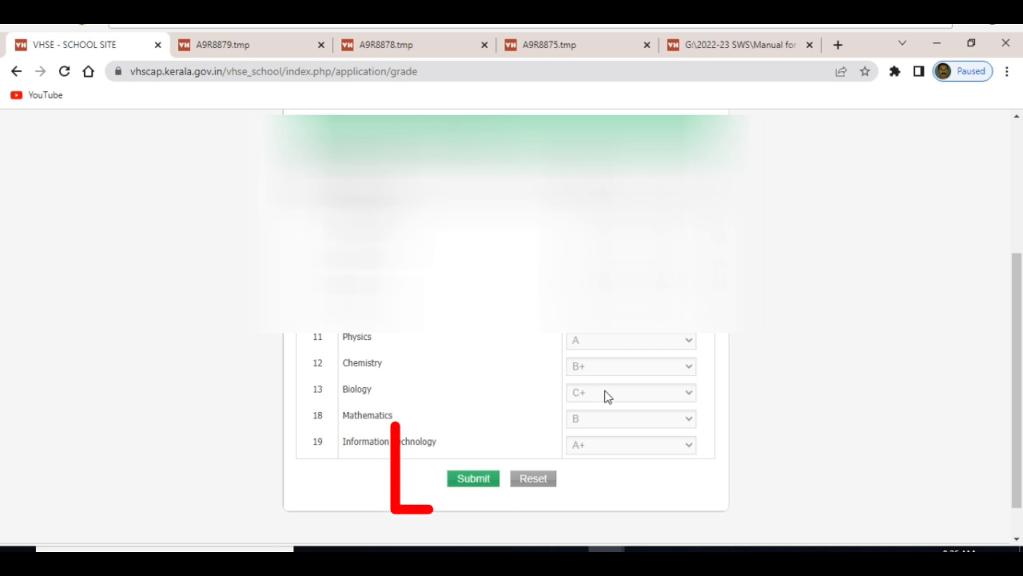
left_click(480, 480)
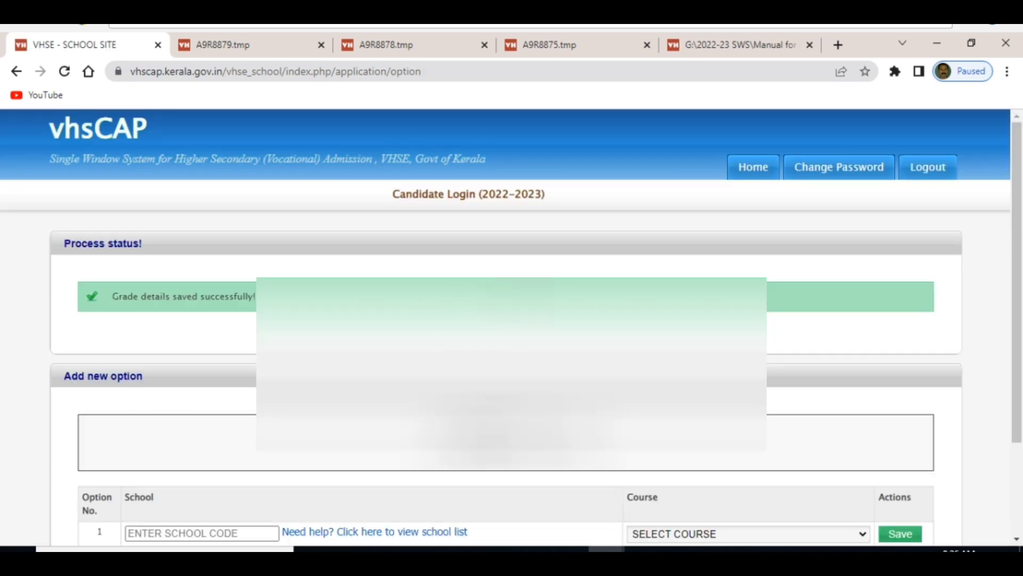
Save school 907012 with course 29 - Floriculturist as the first option.
scroll(373, 453, "down", 3)
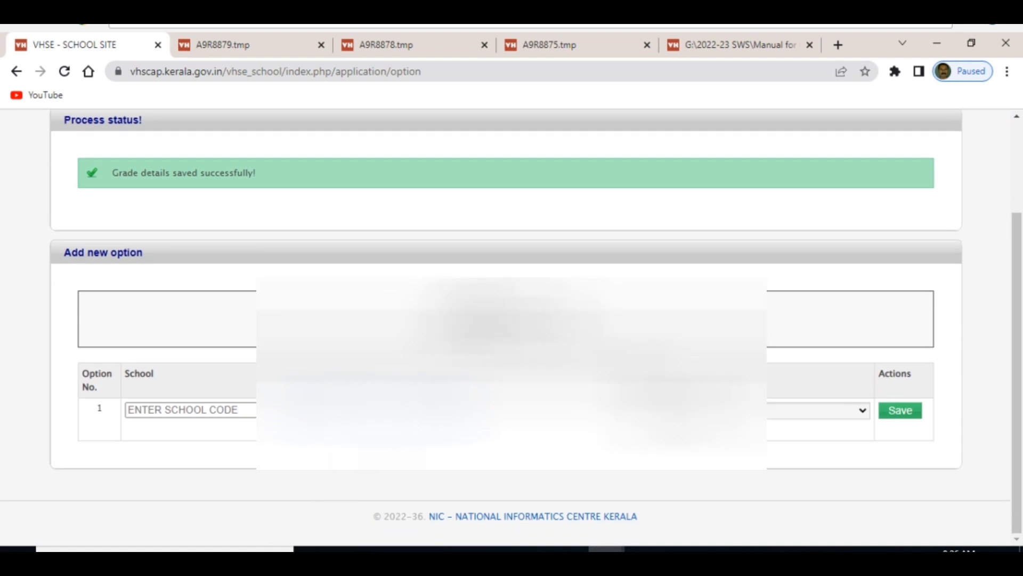
type("907012")
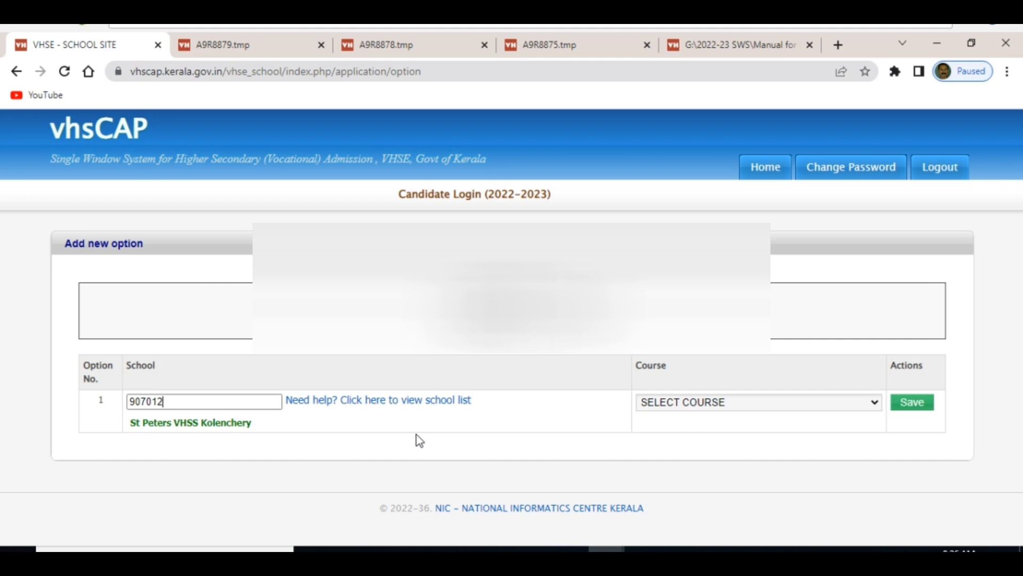
left_click(875, 404)
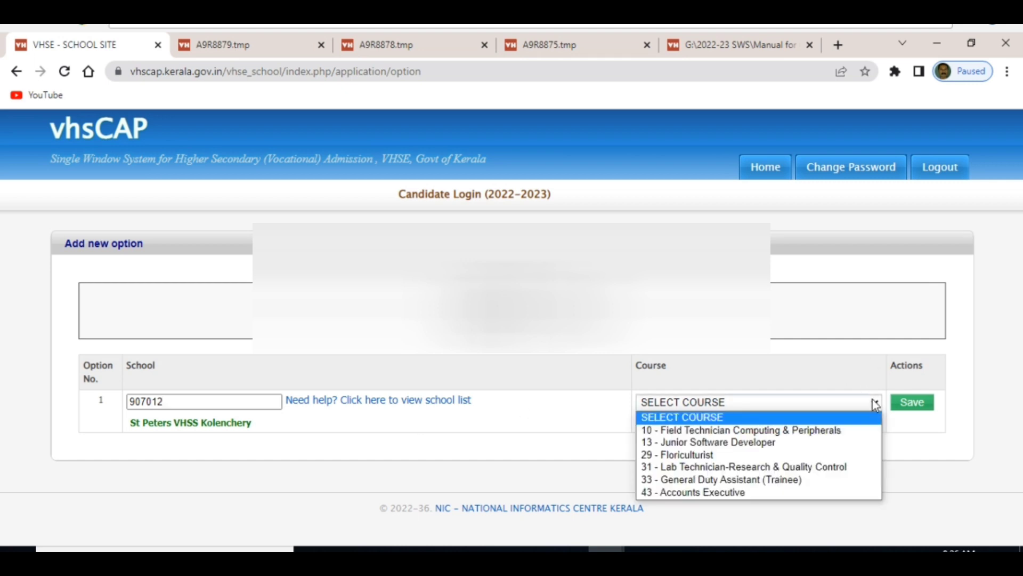
left_click(721, 455)
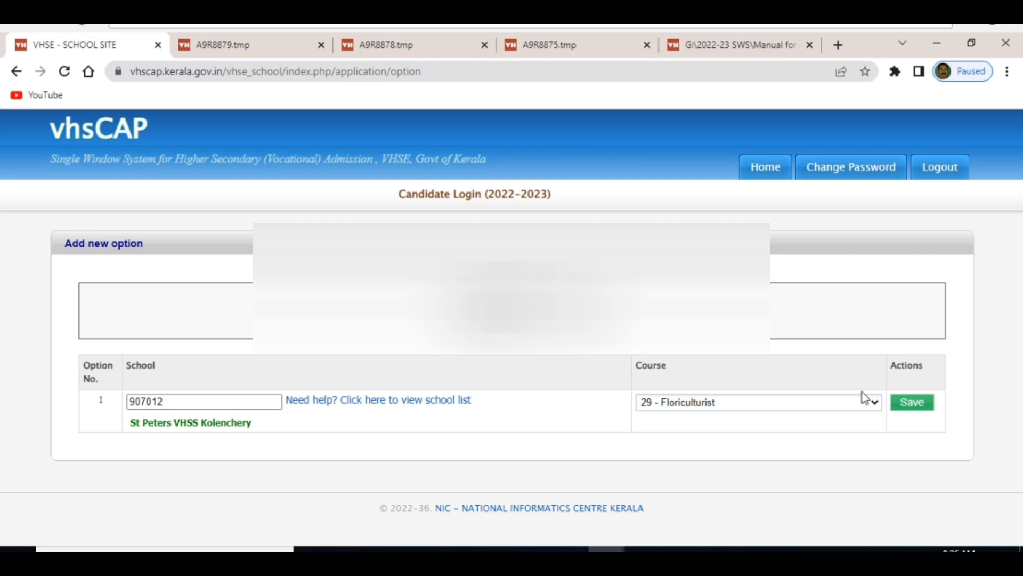
left_click(920, 406)
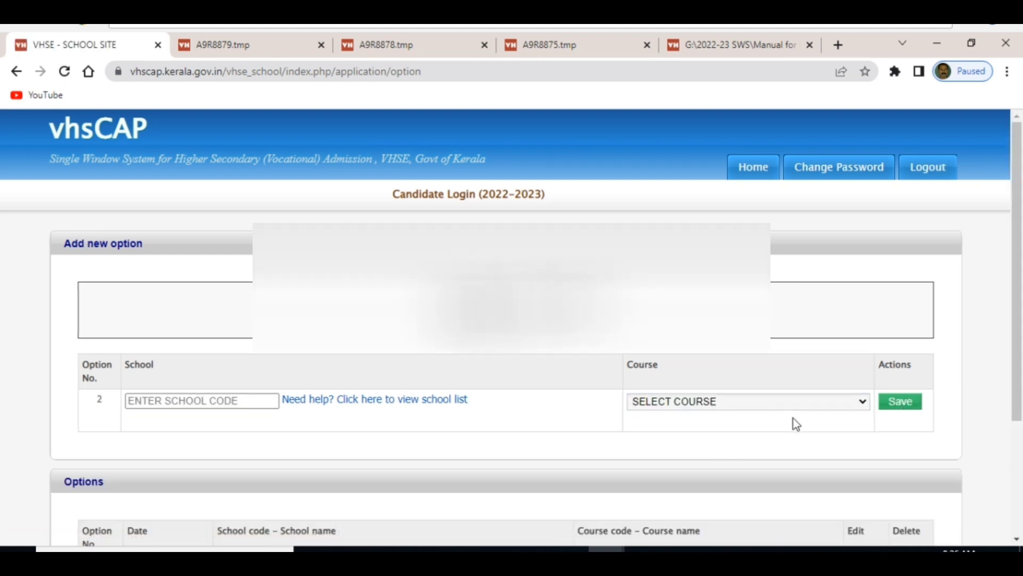
Save school 907012 with course 13 - Junior Software Developer as the second option.
type("907012")
left_click(862, 403)
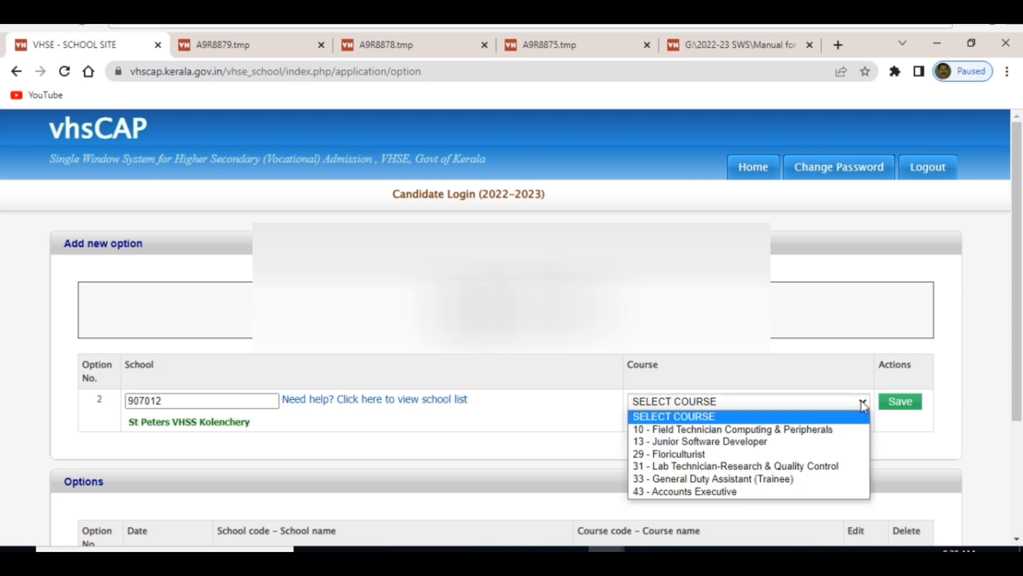
left_click(754, 442)
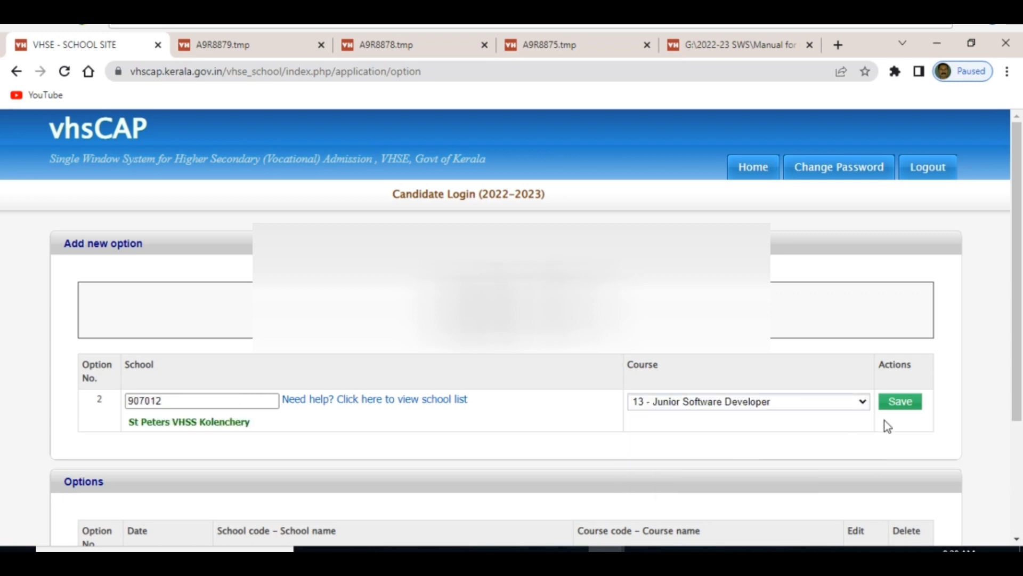
left_click(913, 403)
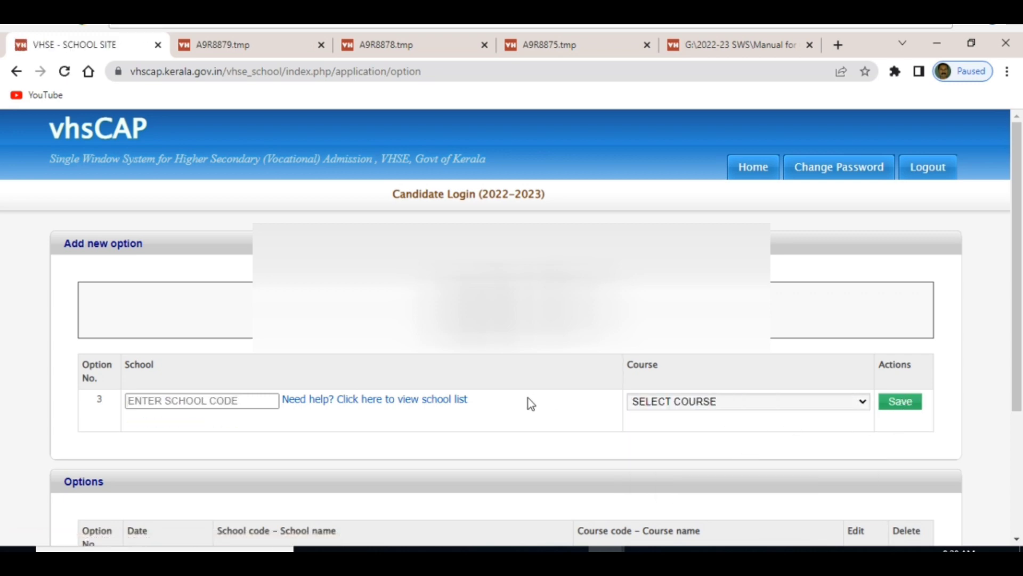
scroll(530, 395, "down", 3)
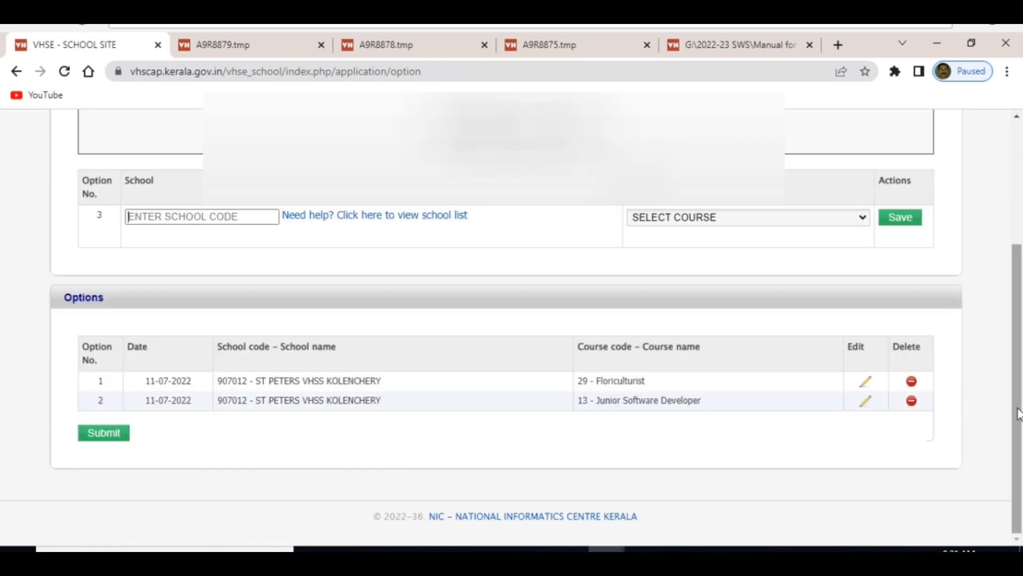
Replace option 2 with school 907012 and course 31 - Lab Technician-Research & Quality Control.
left_click(912, 401)
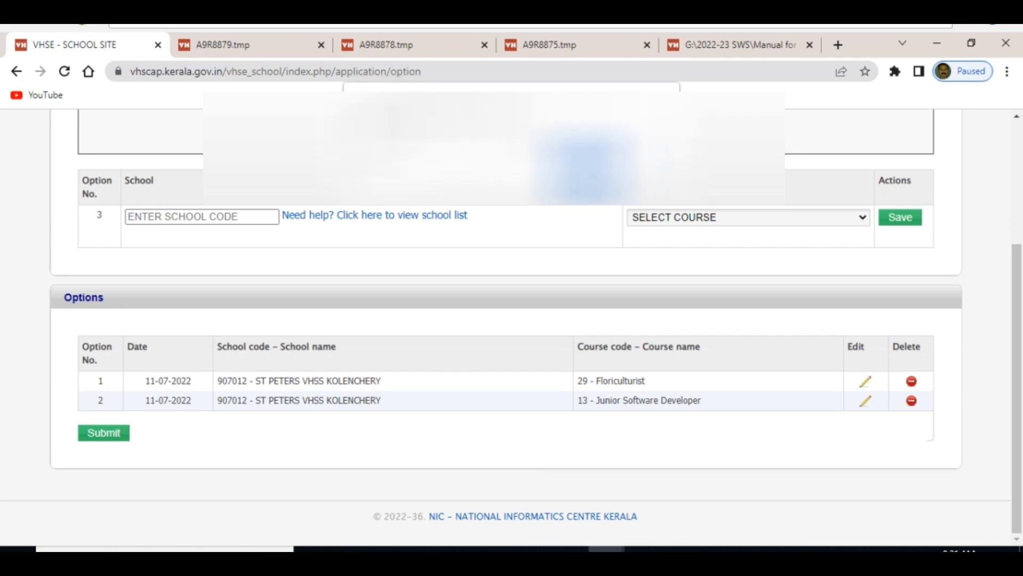
key("Return")
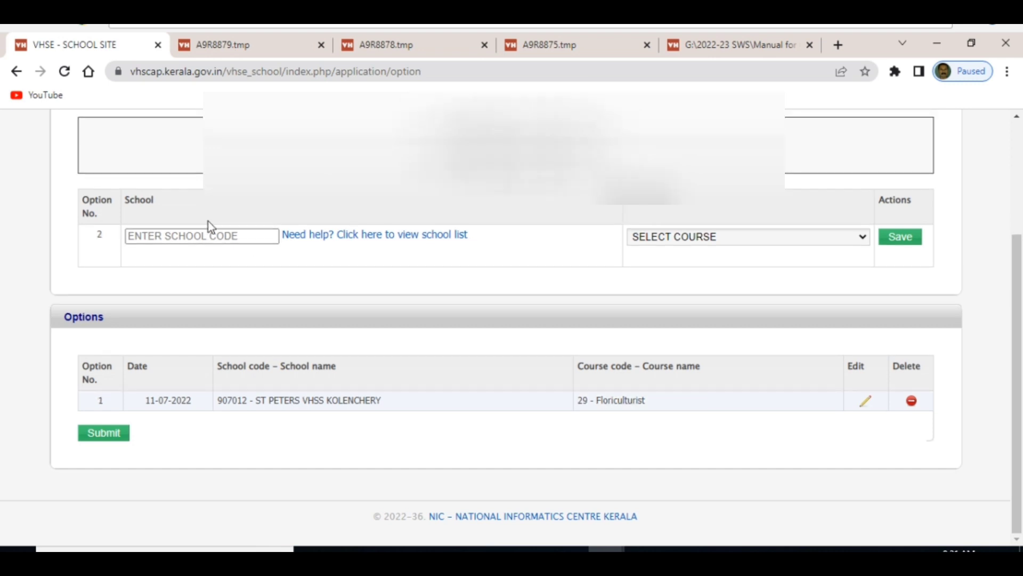
left_click(192, 236)
type("907012")
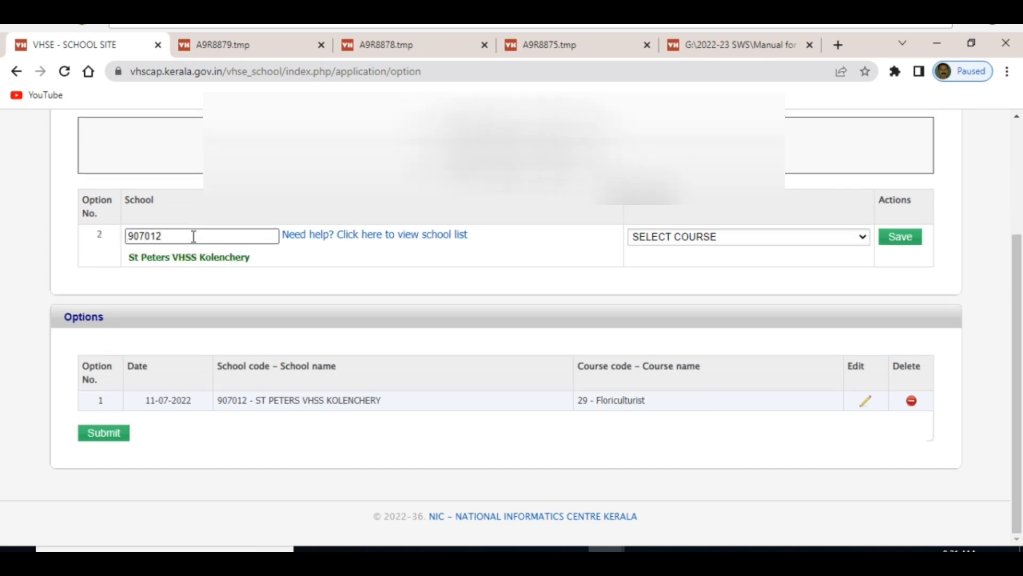
left_click(860, 236)
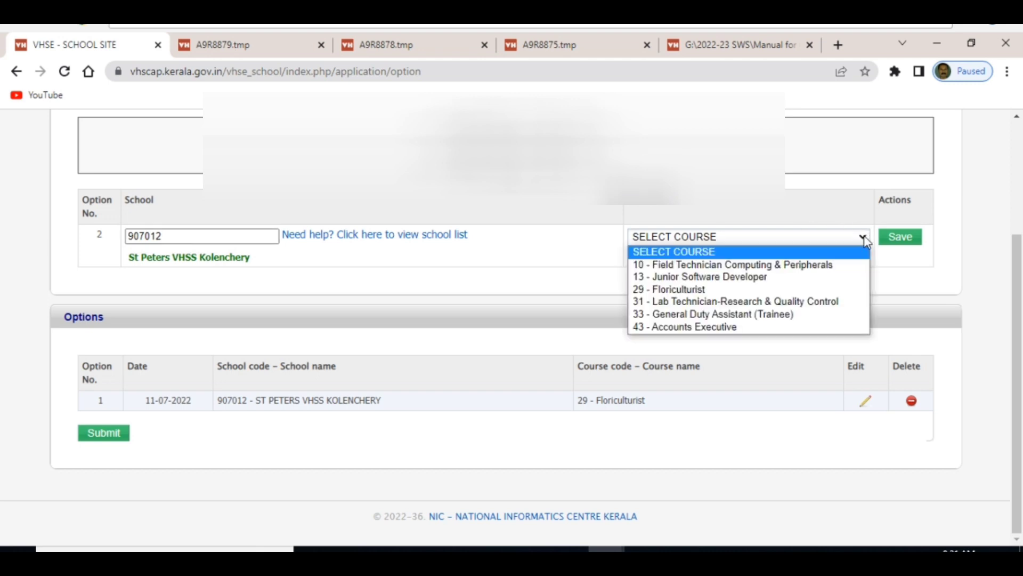
left_click(808, 309)
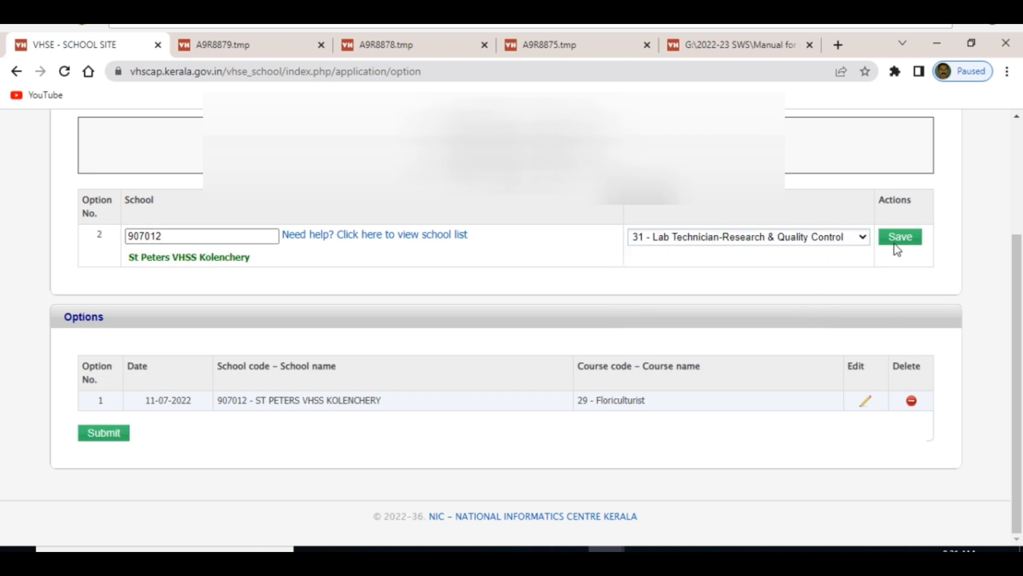
left_click(905, 241)
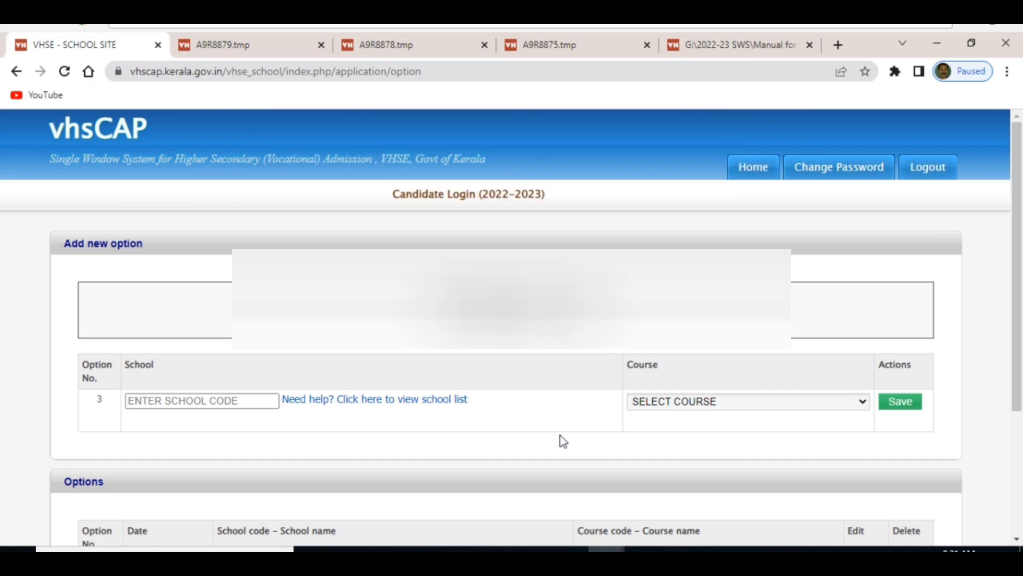
scroll(562, 442, "down", 3)
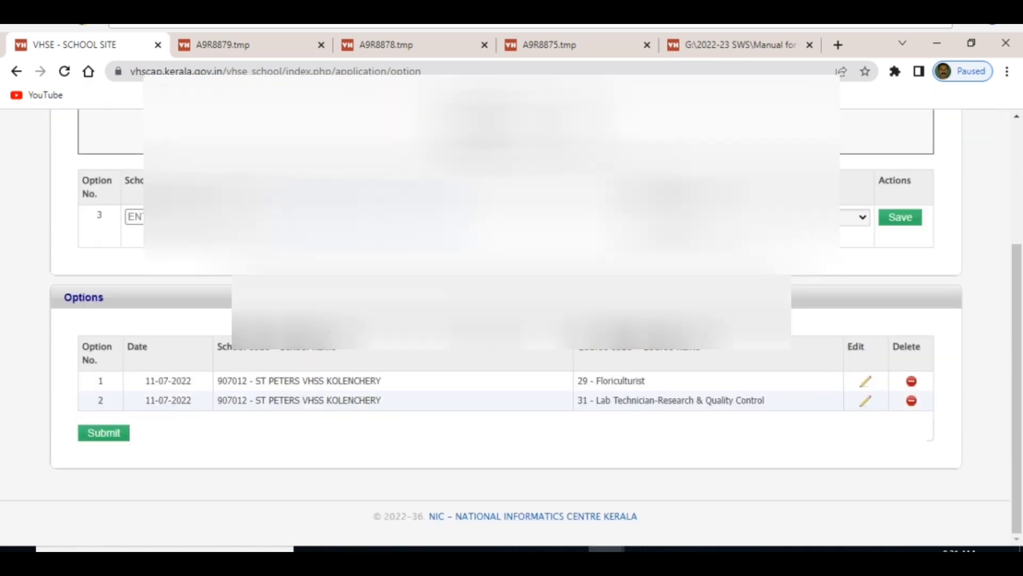
scroll(533, 328, "up", 2)
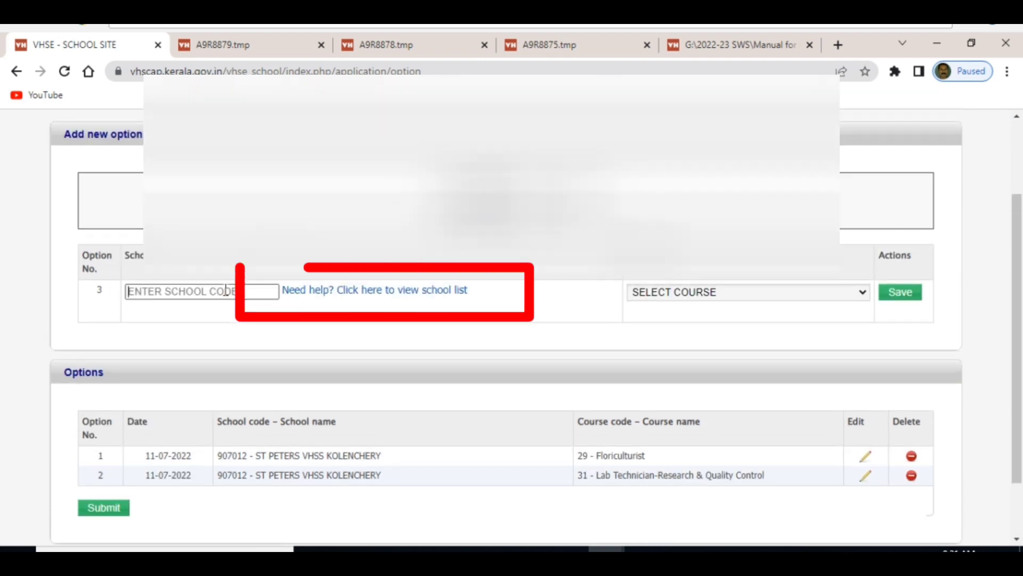
left_click(384, 298)
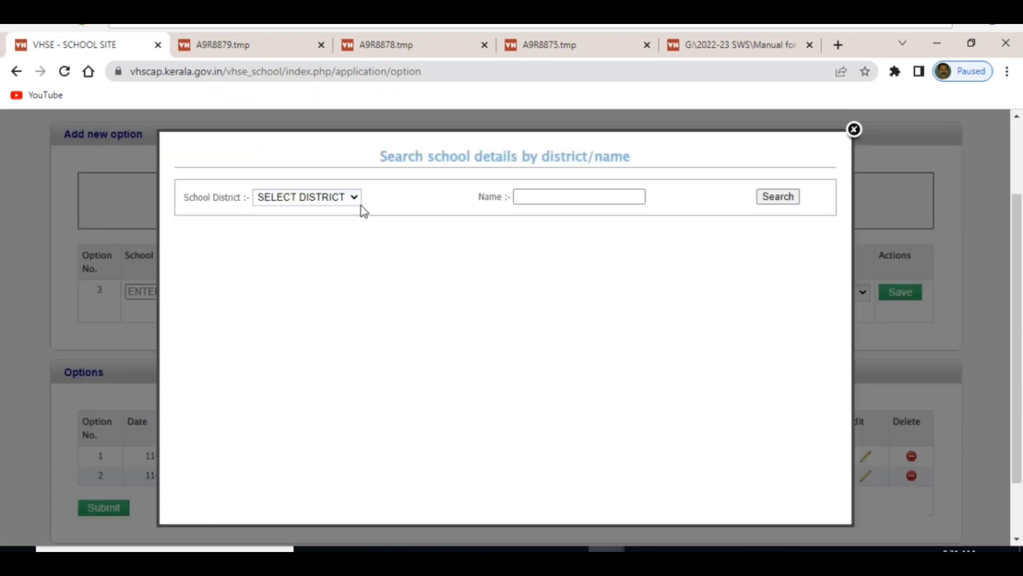
left_click(354, 197)
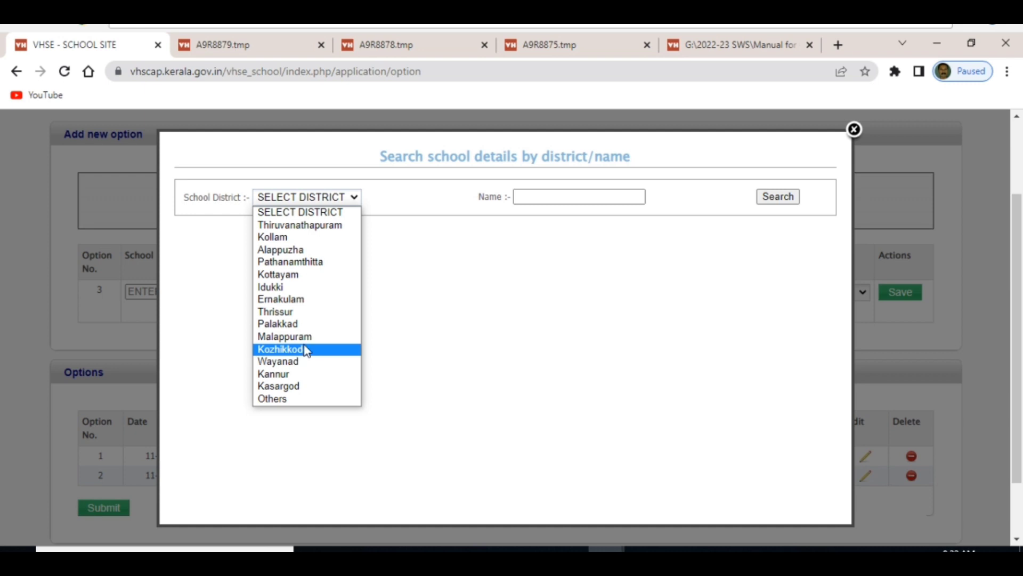
left_click(293, 300)
left_click(553, 196)
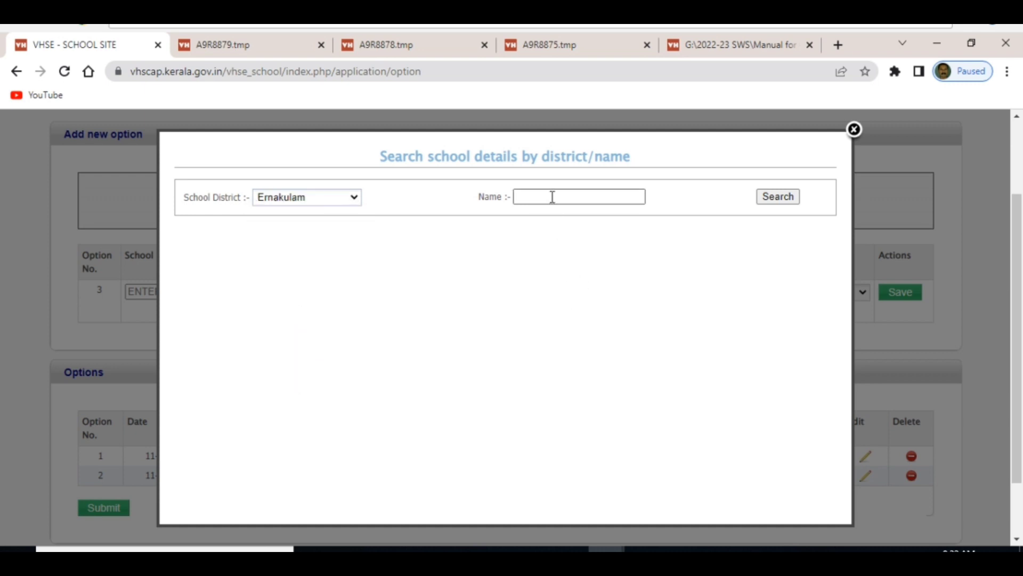
type("va")
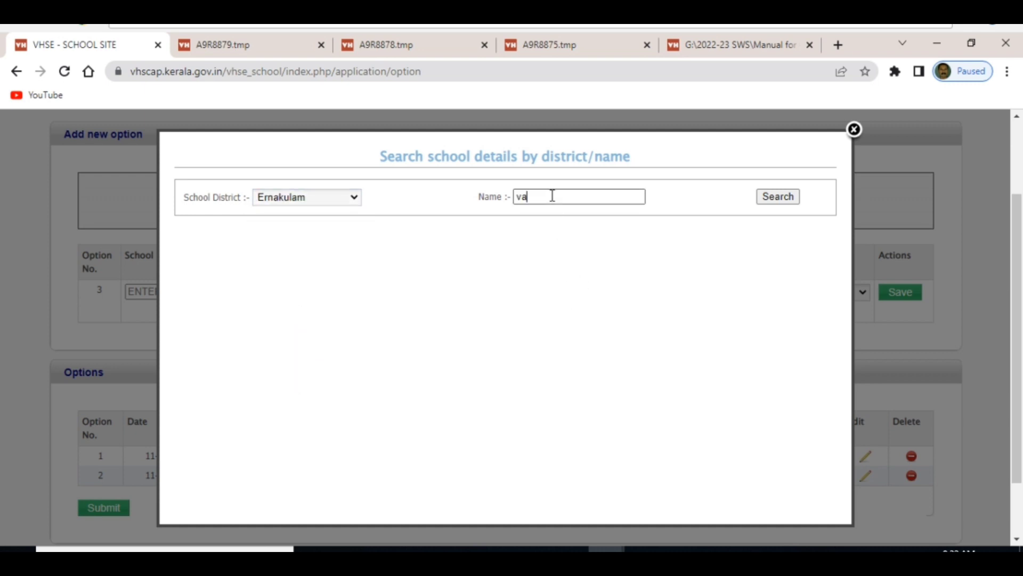
type("lakom")
left_click(791, 199)
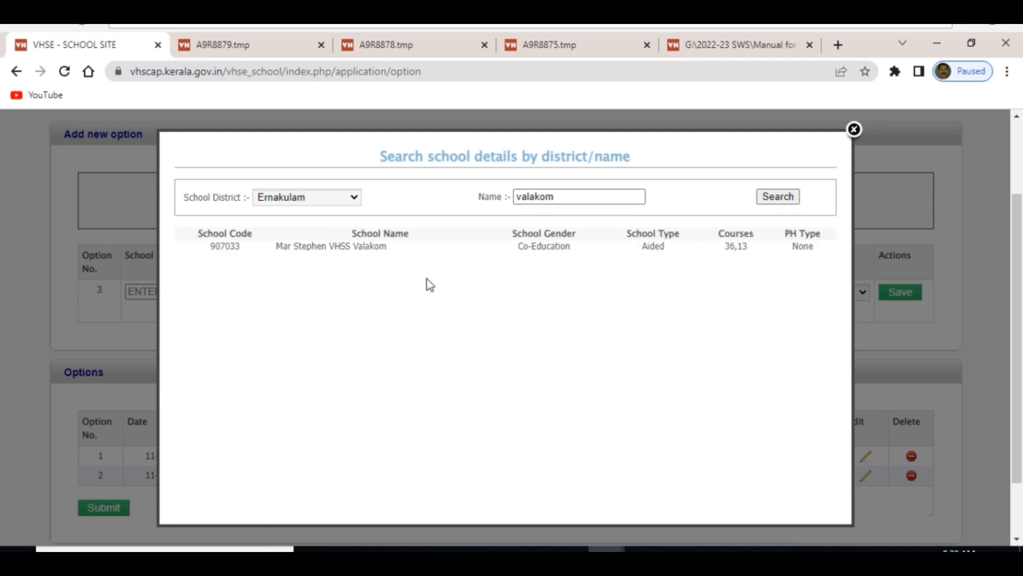
left_click(855, 129)
Save school 907033 with 36 - Organic Grower as option 3 and submit the options.
left_click(228, 291)
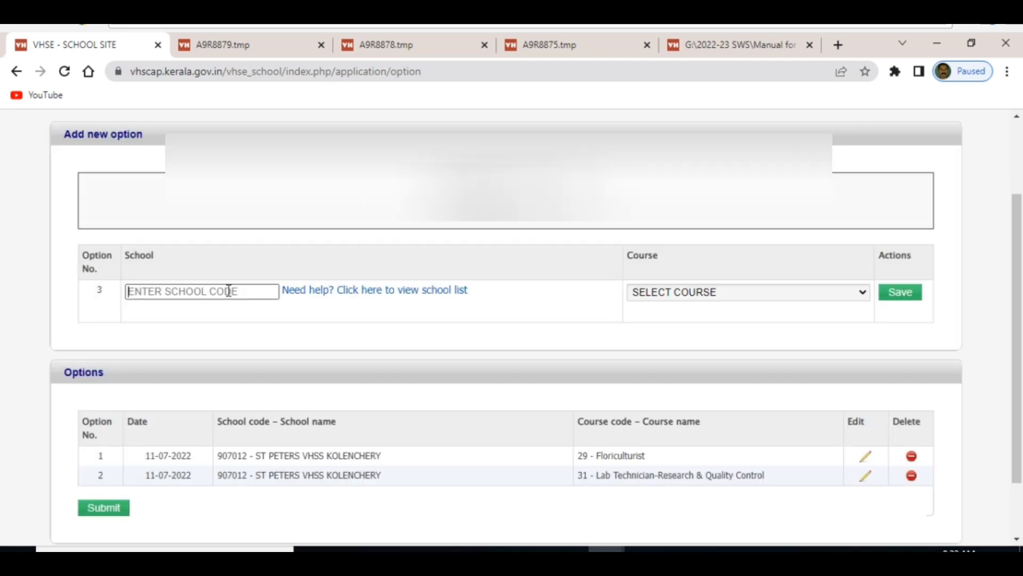
type("907033")
left_click(799, 292)
left_click(800, 331)
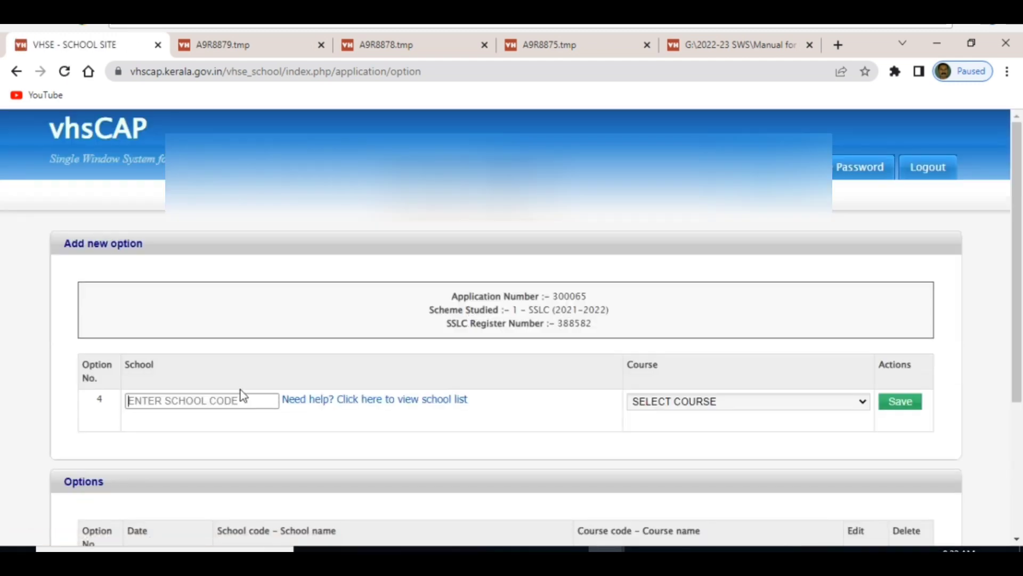
scroll(240, 389, "down", 5)
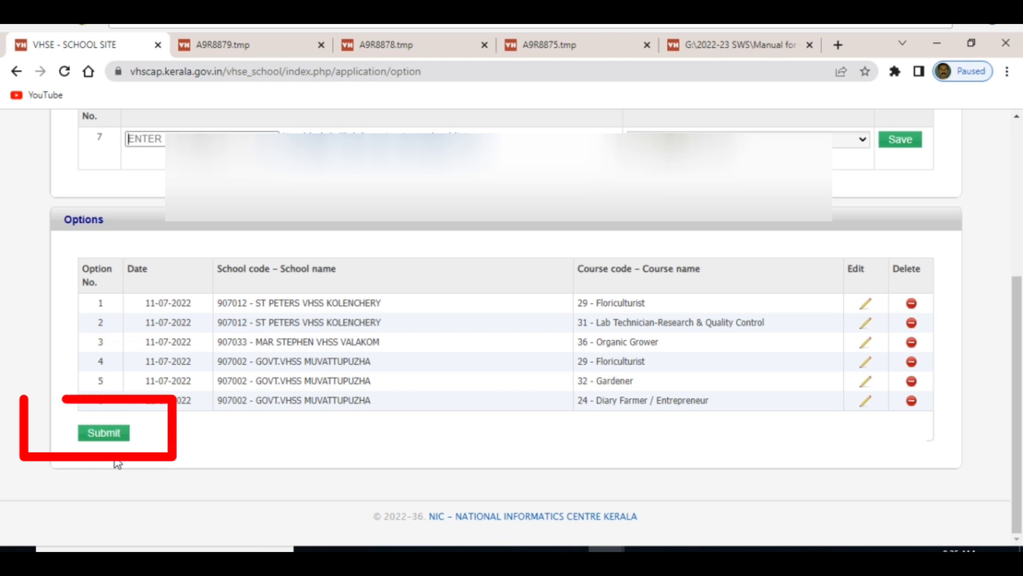
left_click(106, 435)
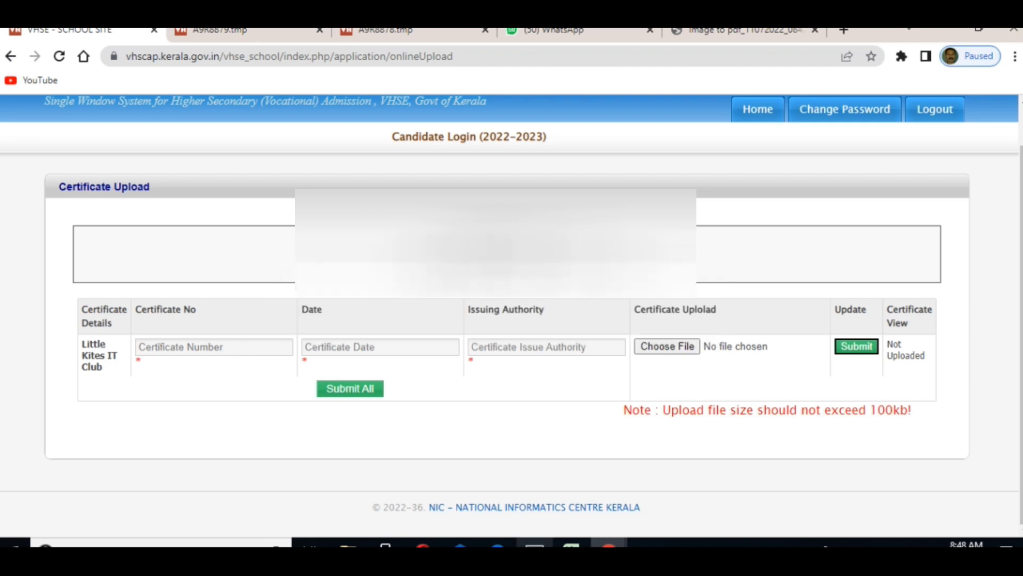
Enter the certificate number, date 30-05-2022 and issuing authority, then submit the certificate.
left_click(168, 341)
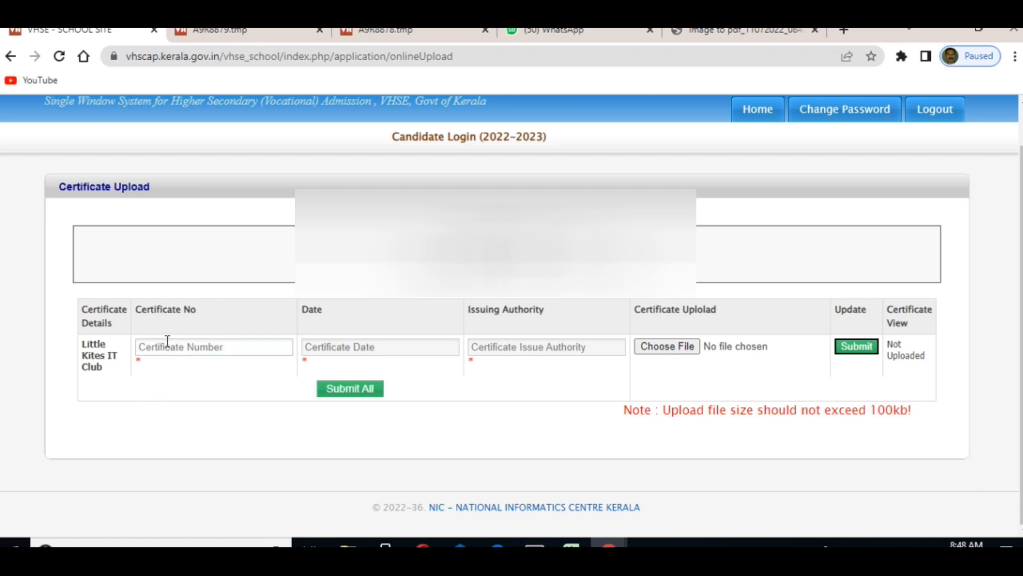
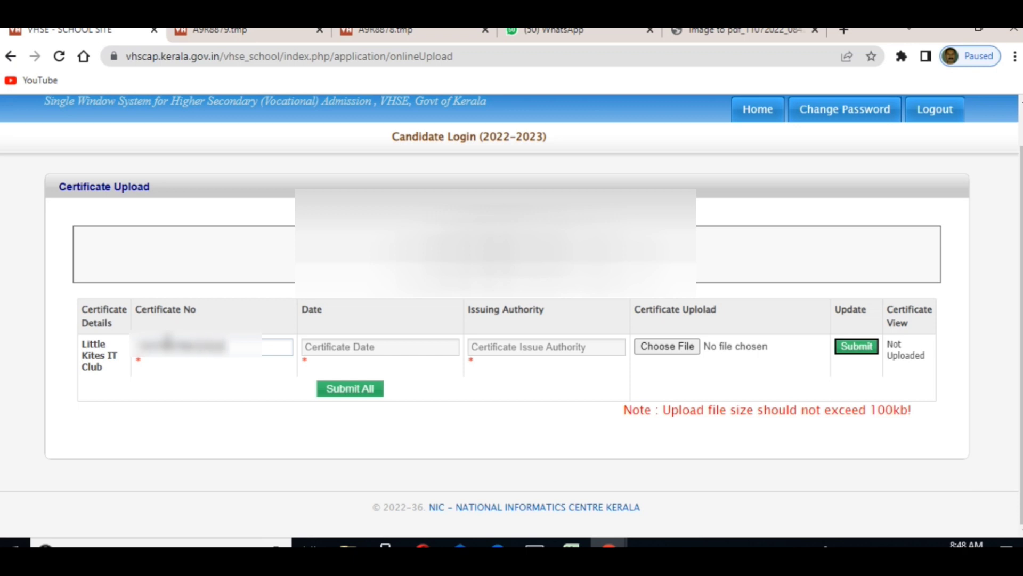
left_click(418, 353)
type("30-05-2022")
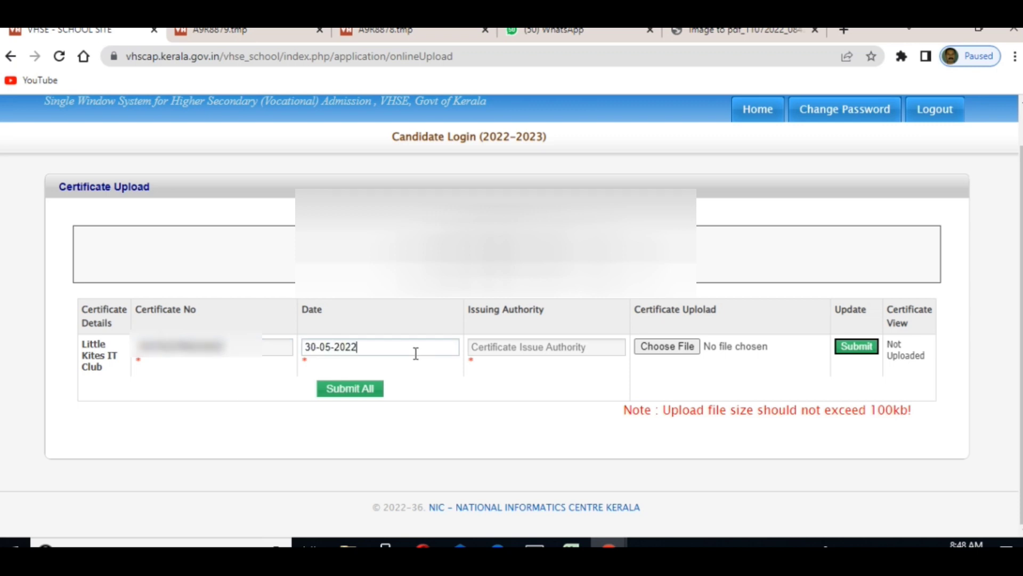
left_click(494, 347)
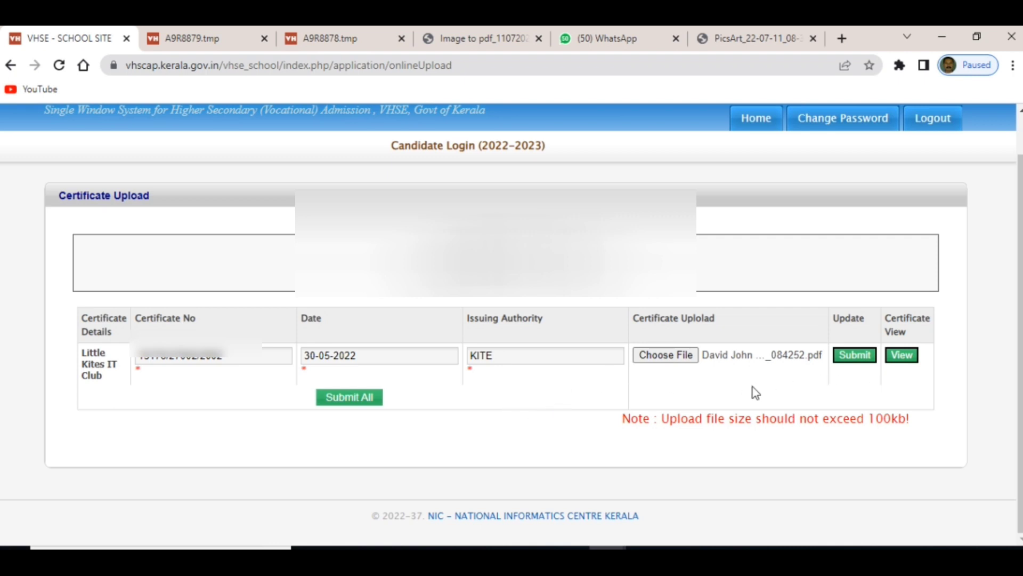
left_click(366, 404)
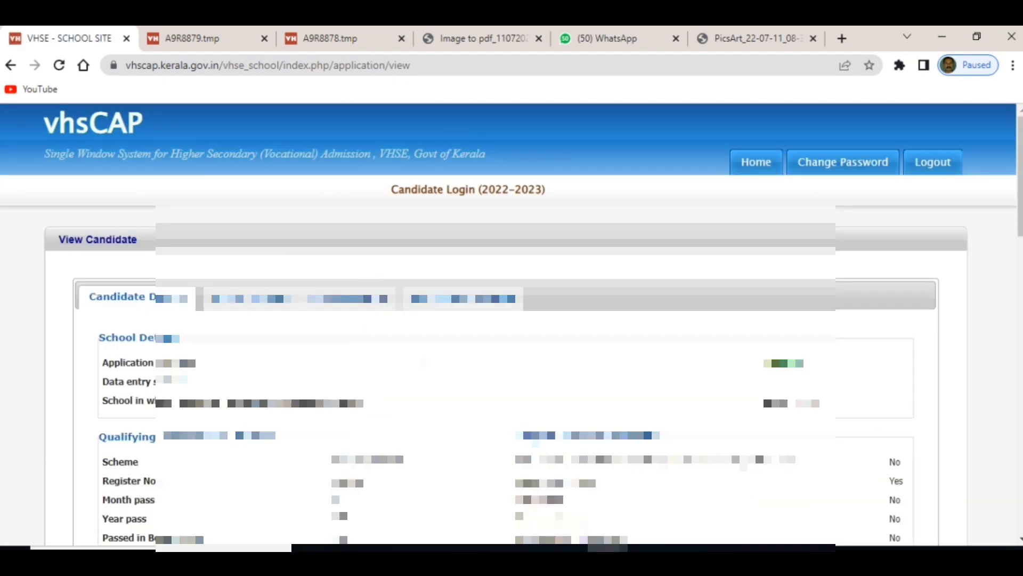
Tick the declaration on the View Candidate page and request Final Confirmation.
scroll(429, 351, "down", 4)
scroll(429, 351, "down", 10)
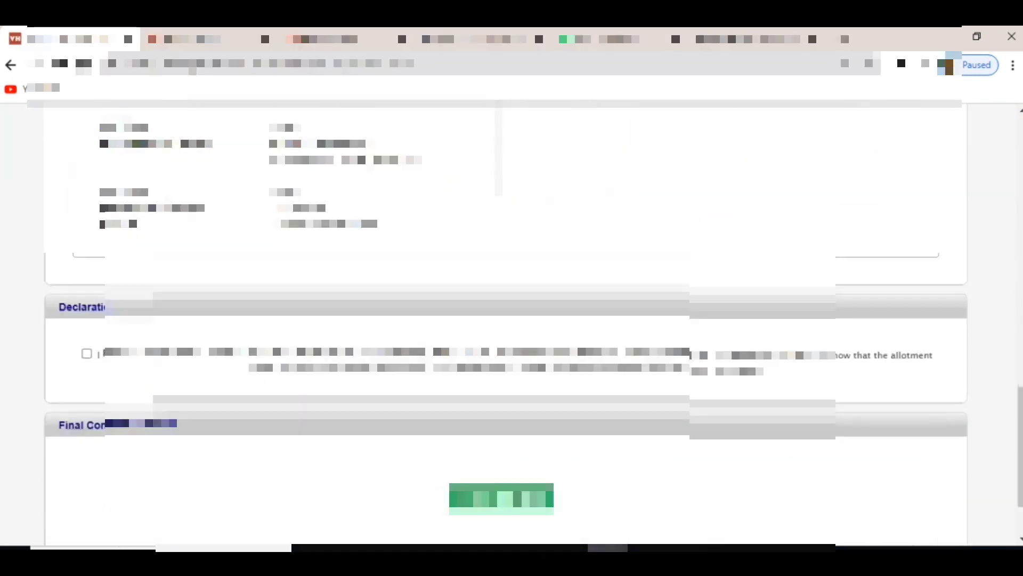
scroll(691, 480, "up", 20)
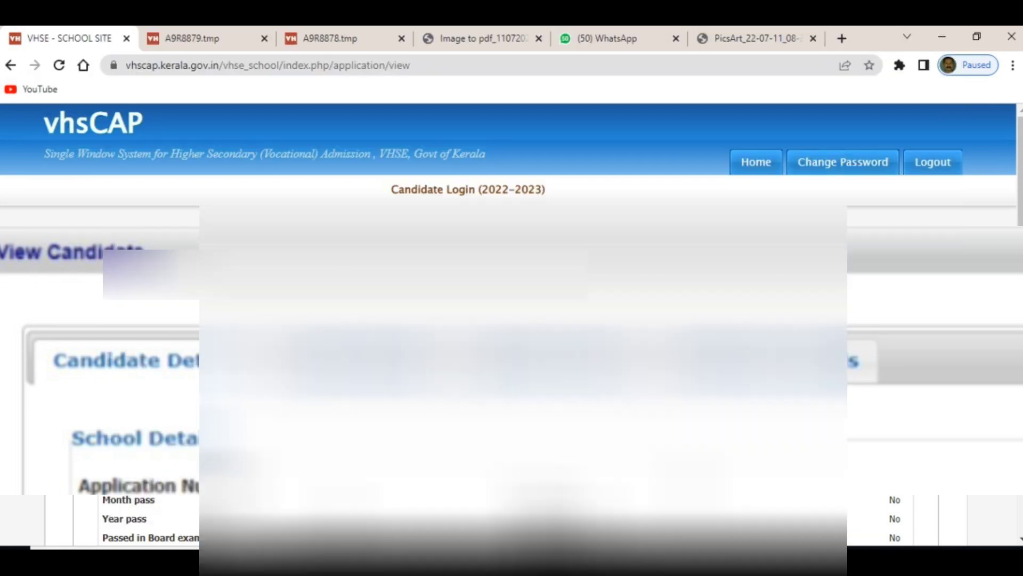
scroll(75, 343, "down", 15)
left_click(87, 293)
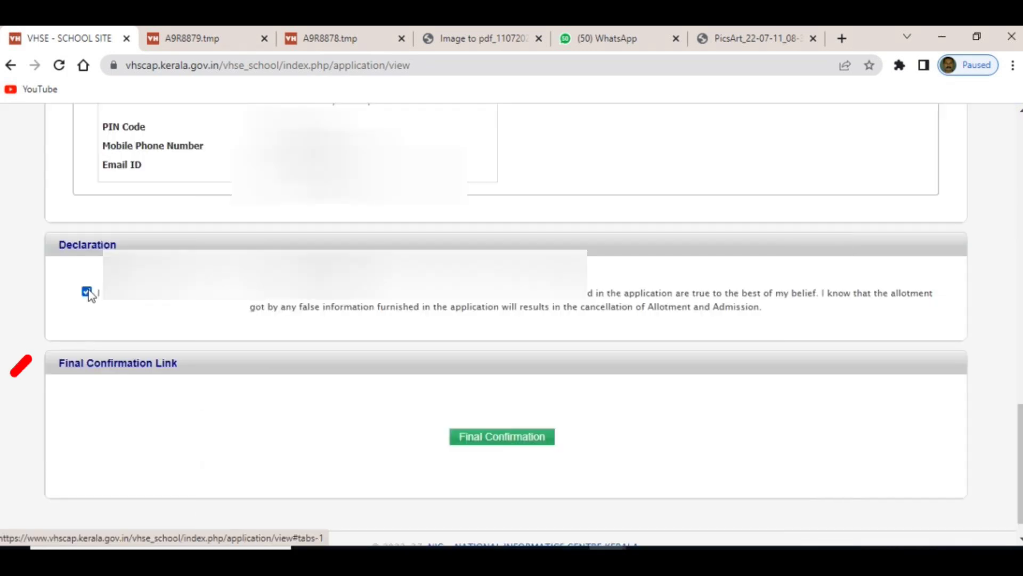
left_click(502, 441)
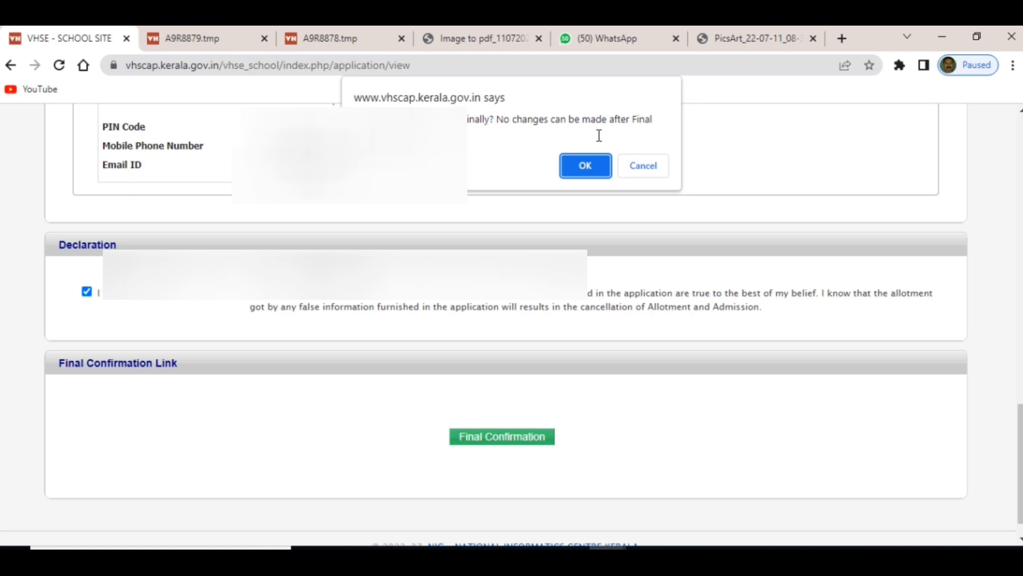
Confirm the application as final and open the filled application in printable format.
left_click(590, 171)
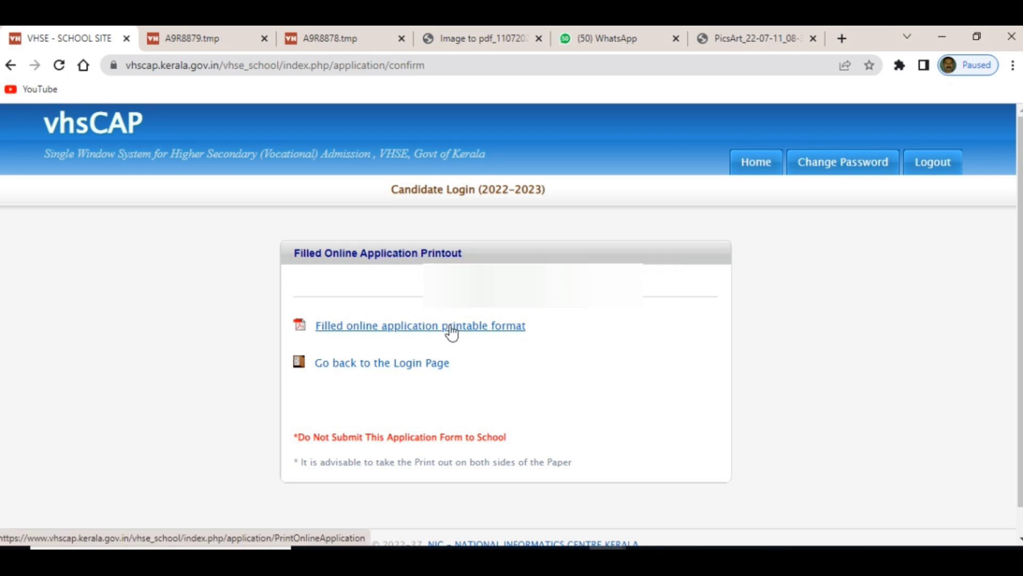
left_click(451, 335)
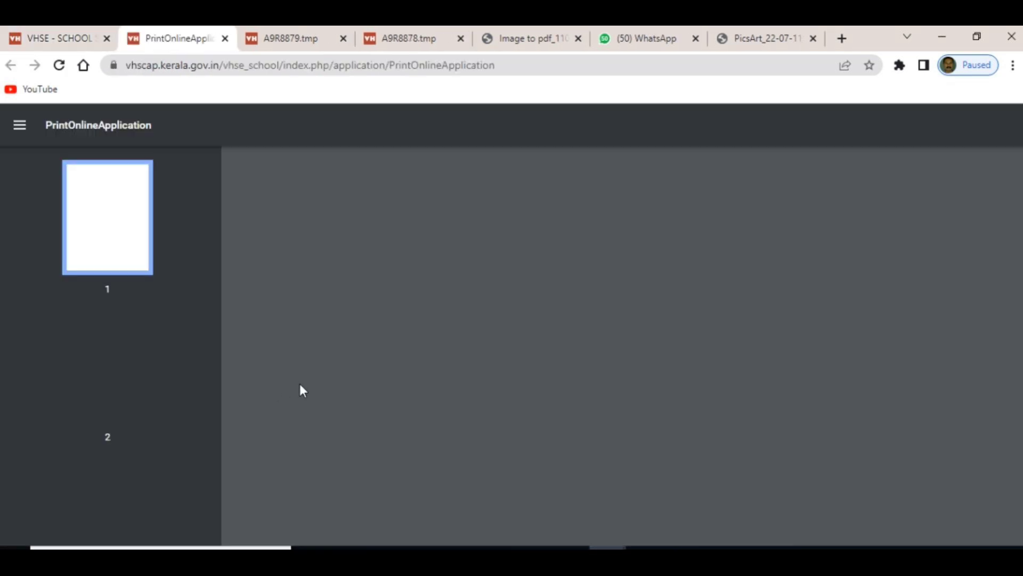